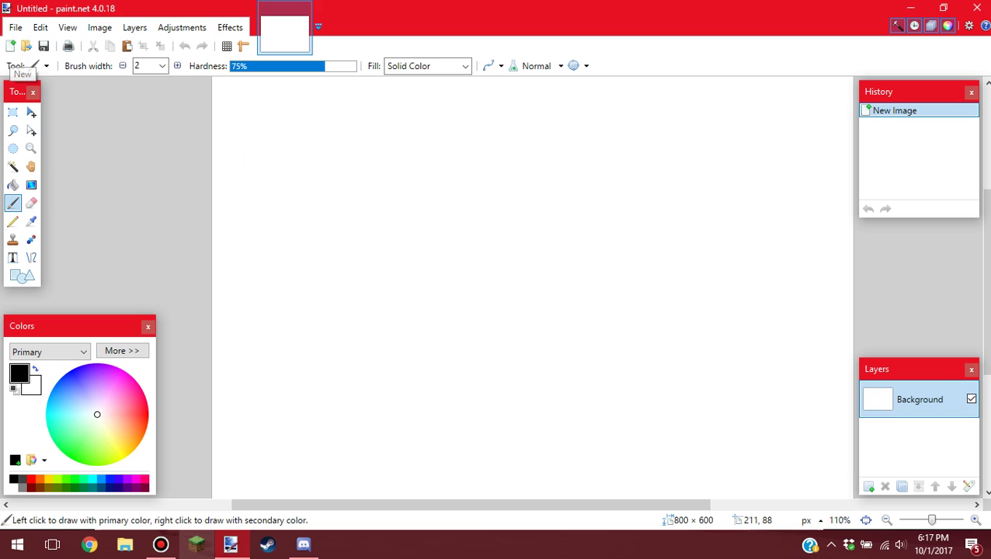
Look over the Adjustments and Effects menus without applying anything
click(181, 28)
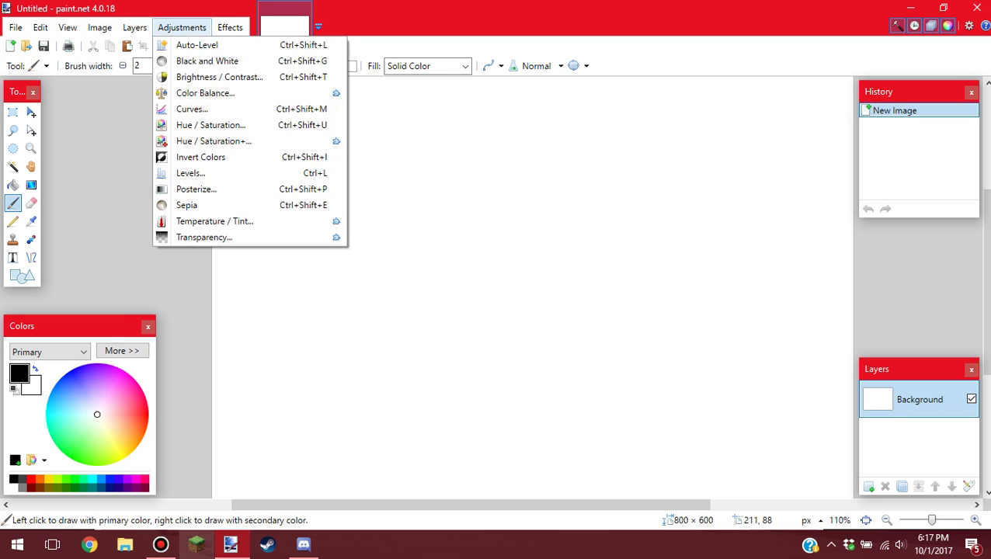
click(182, 27)
click(230, 27)
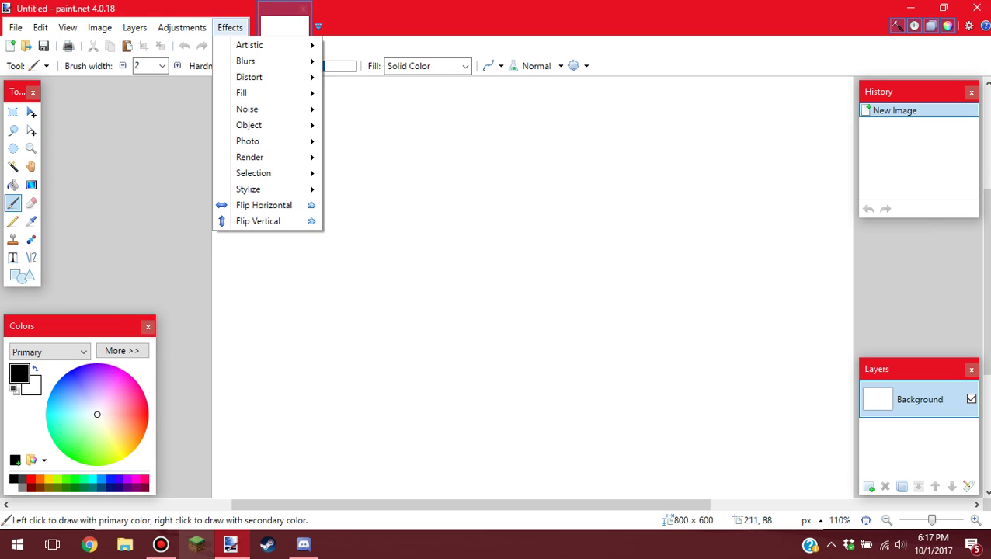
click(229, 27)
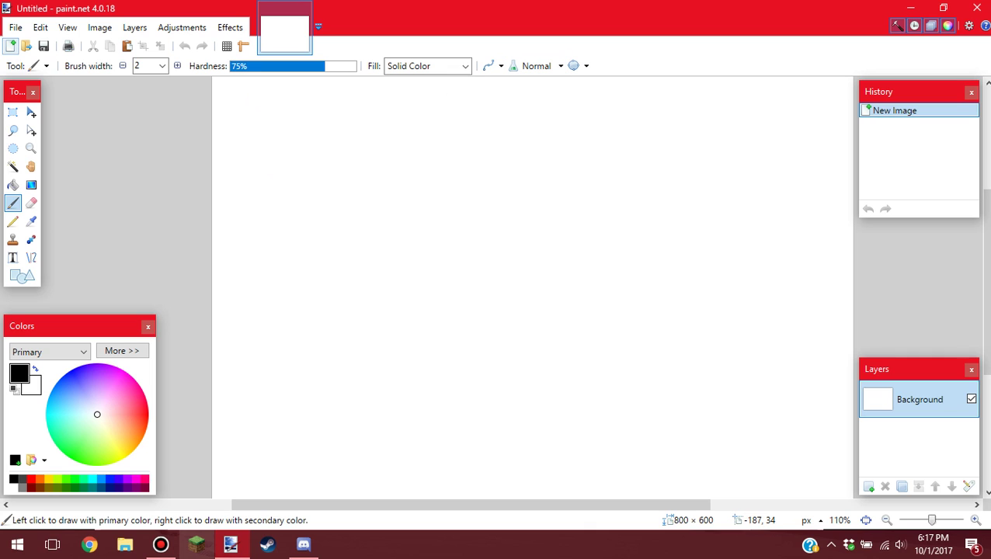
Create a new 16×16 image, zoom in, and erase its white background to transparency
click(10, 46)
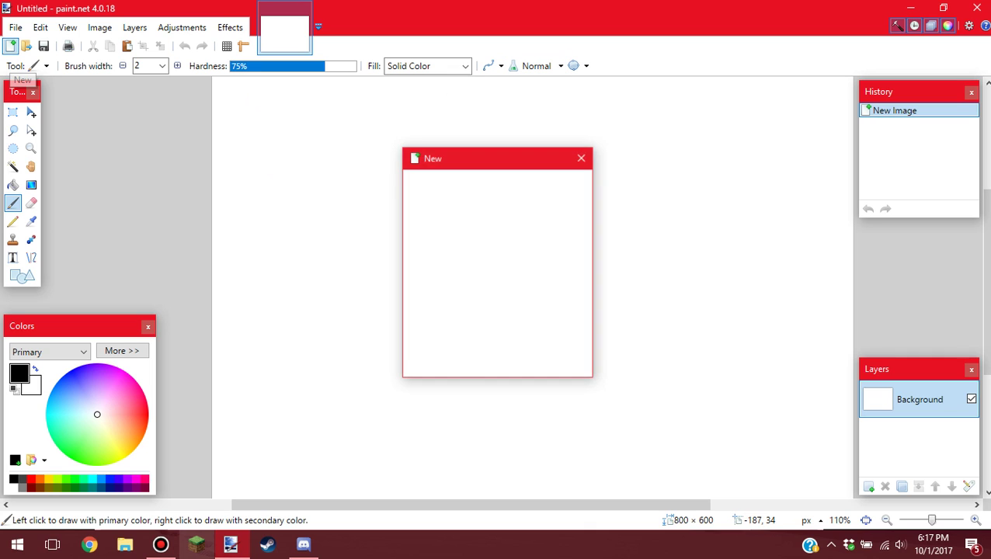
text(16)
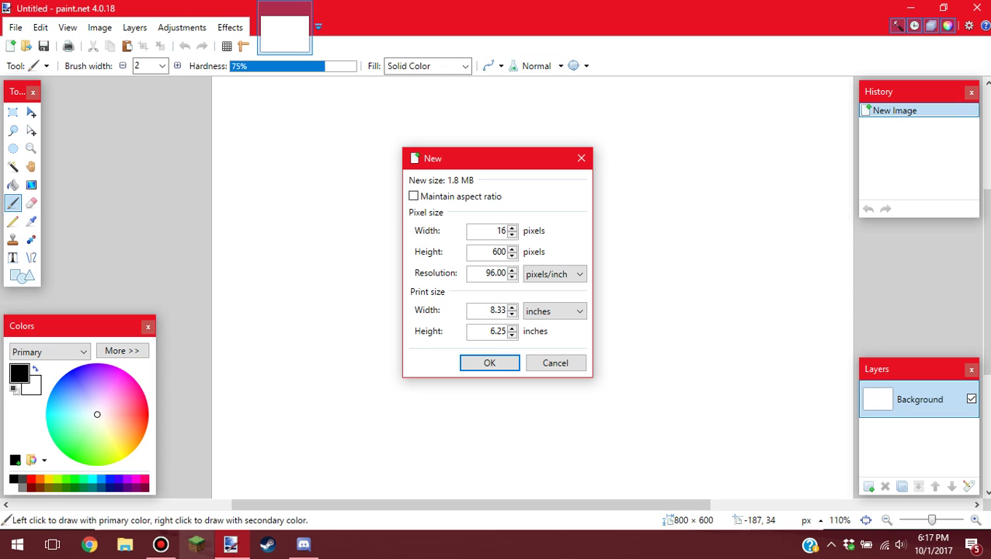
key(Tab)
text(16)
key(Return)
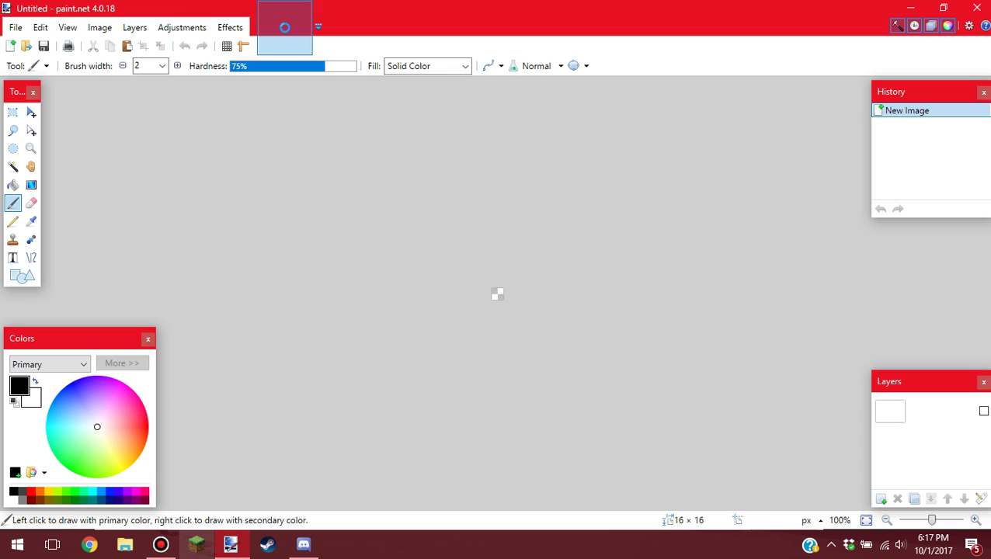
scroll(494, 290, up, 5)
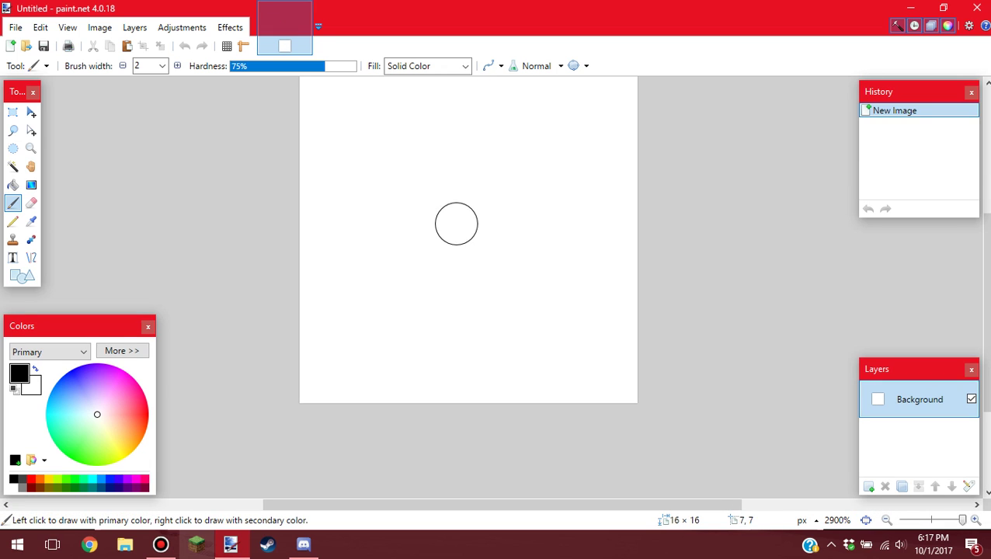
scroll(973, 269, up, 2)
scroll(973, 269, down, 2)
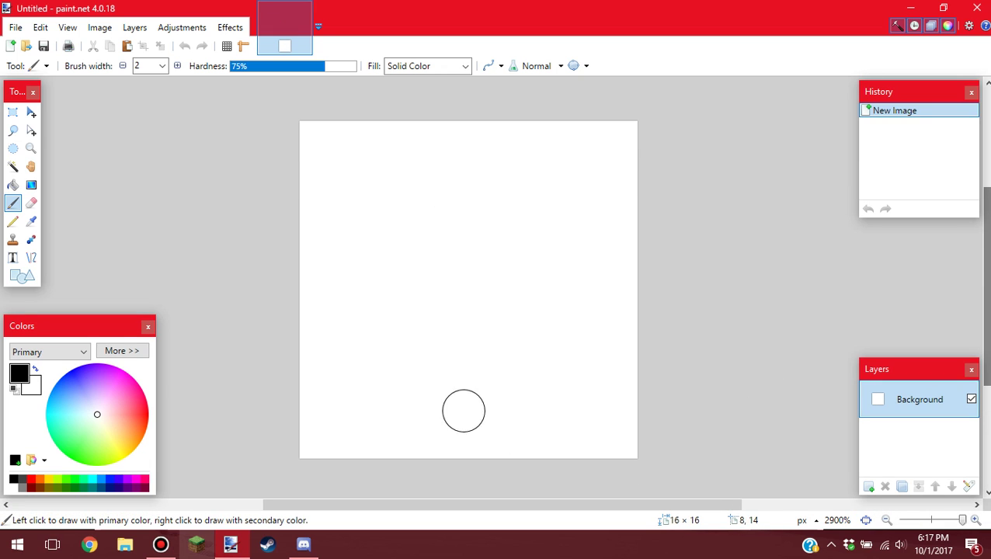
key(ctrl+a)
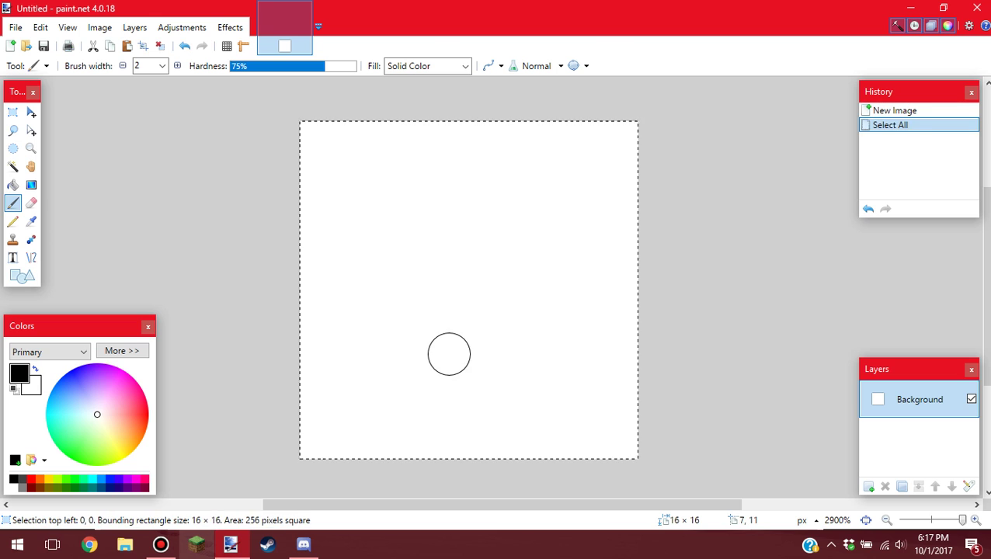
key(Delete)
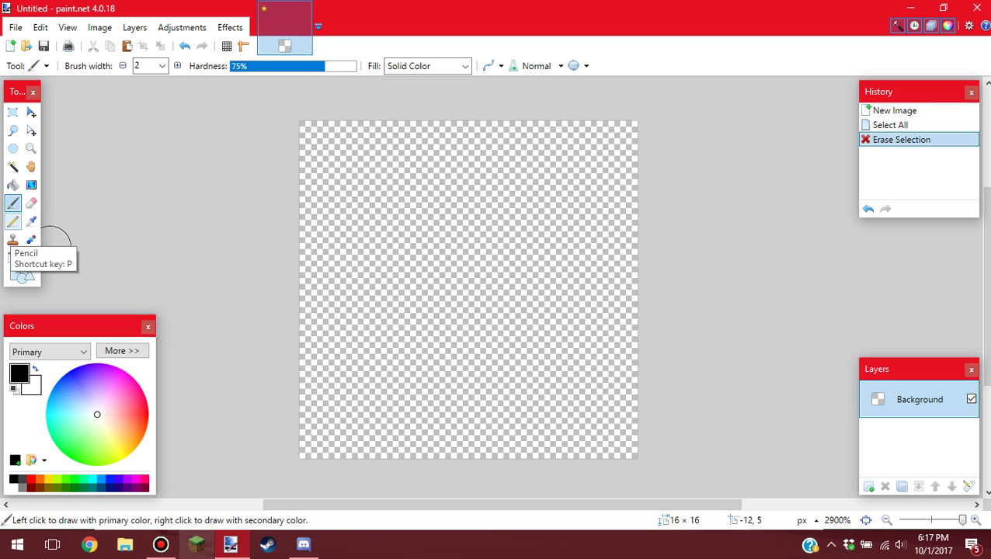
With the Pencil, draw the black U-shaped pommel outline and its diagonal edge, removing a stray pixel
click(13, 222)
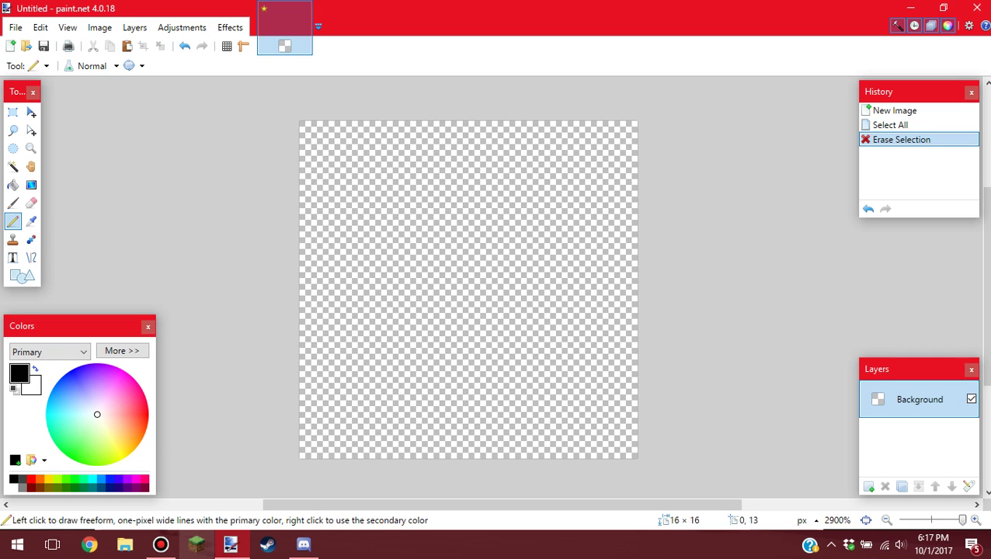
mouse_move(309, 405)
mouse_down()
mouse_move(310, 448)
mouse_move(351, 448)
mouse_move(351, 406)
mouse_move(331, 406)
mouse_move(393, 342)
mouse_move(394, 406)
mouse_up()
click(330, 405)
click(351, 384)
click(373, 362)
click(394, 342)
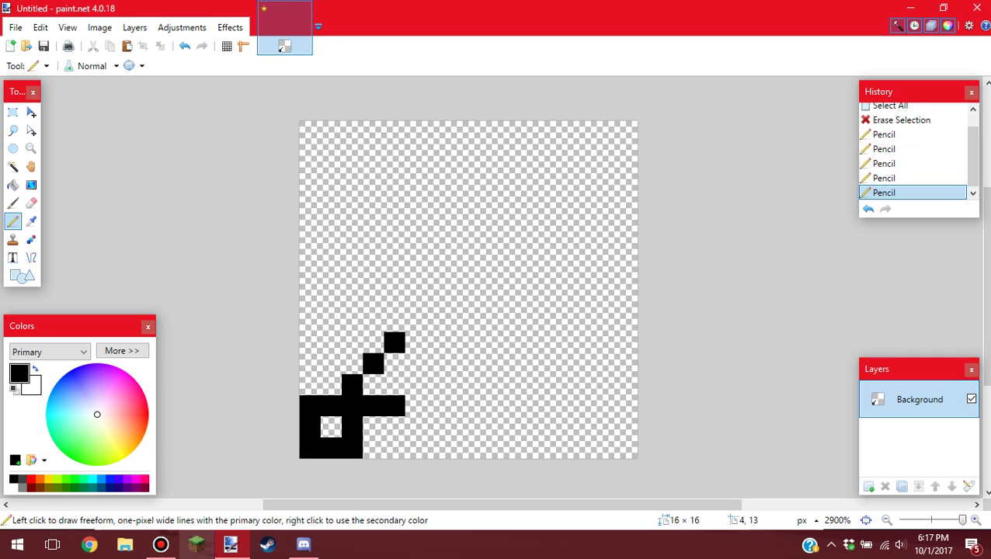
click(392, 383)
key(ctrl+z)
key(ctrl+z)
key(ctrl+z)
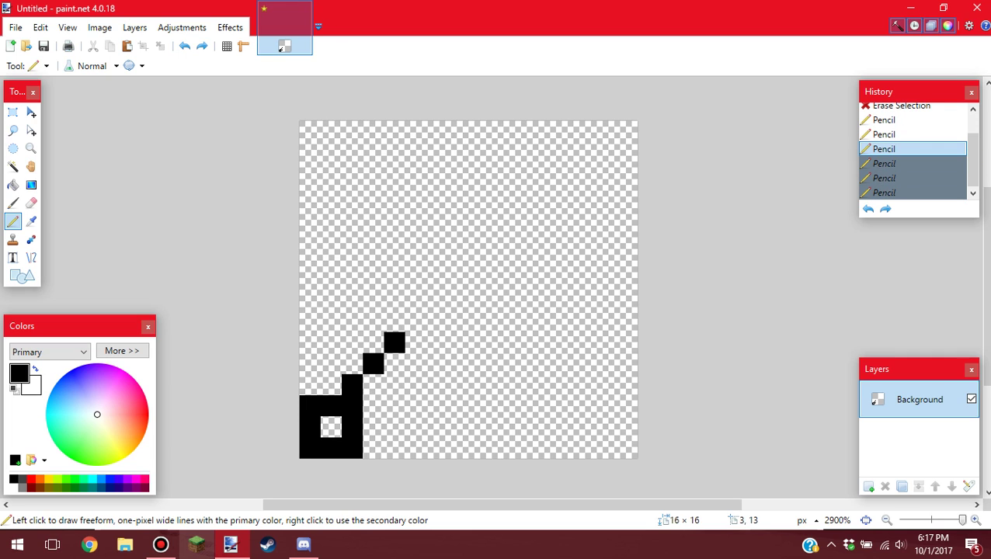
Place the black outline pixels along the handle, fixing mistakes with undo and redo
click(392, 342)
click(373, 405)
click(394, 383)
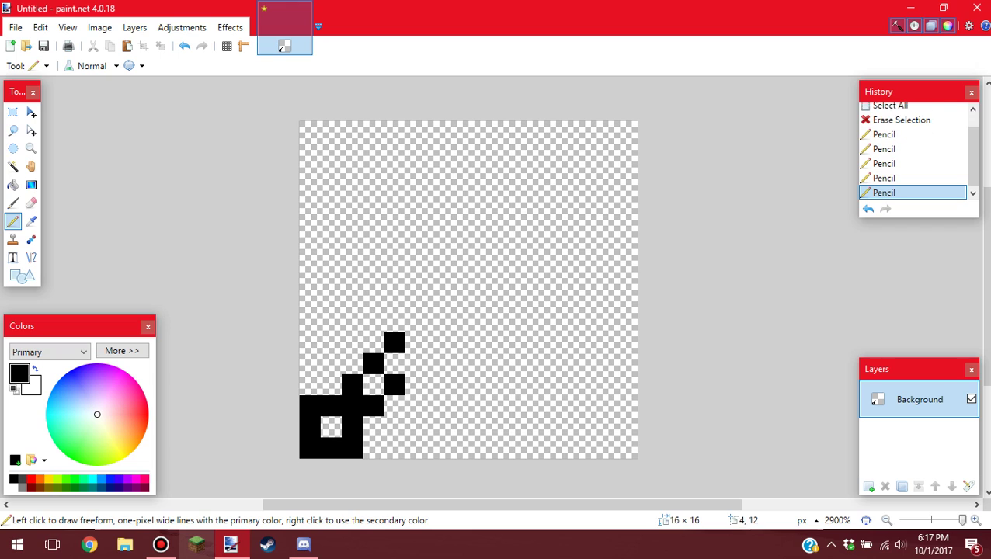
click(415, 362)
key(ctrl+z)
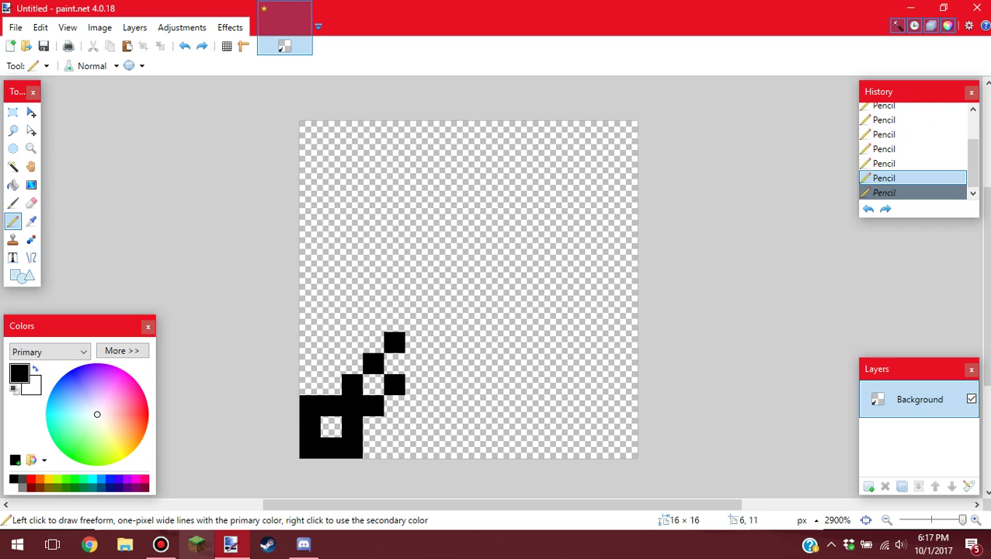
key(ctrl+z)
key(ctrl+y)
key(ctrl+y)
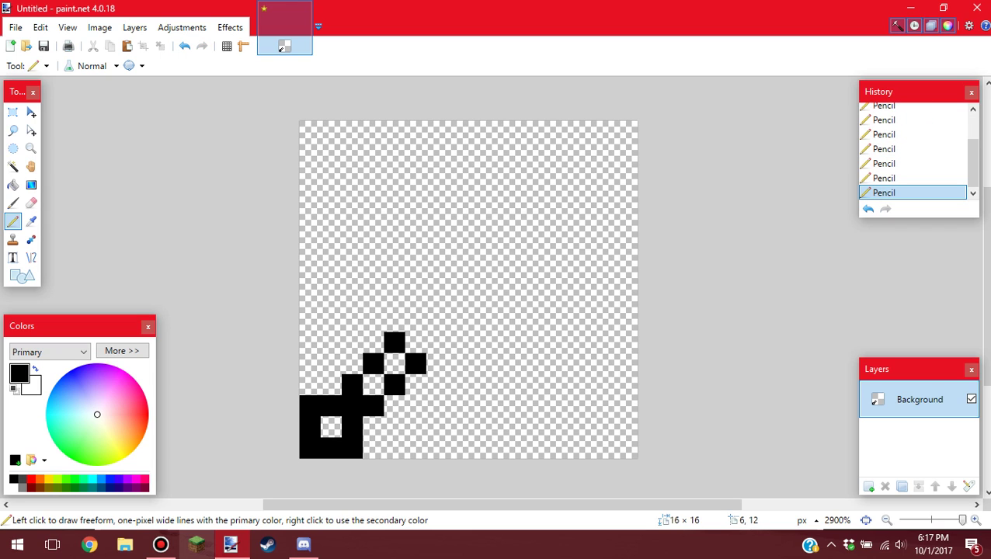
click(437, 383)
Outline the lower-right crossguard arm in black and extend it up and left
click(457, 405)
click(477, 405)
click(499, 405)
click(499, 384)
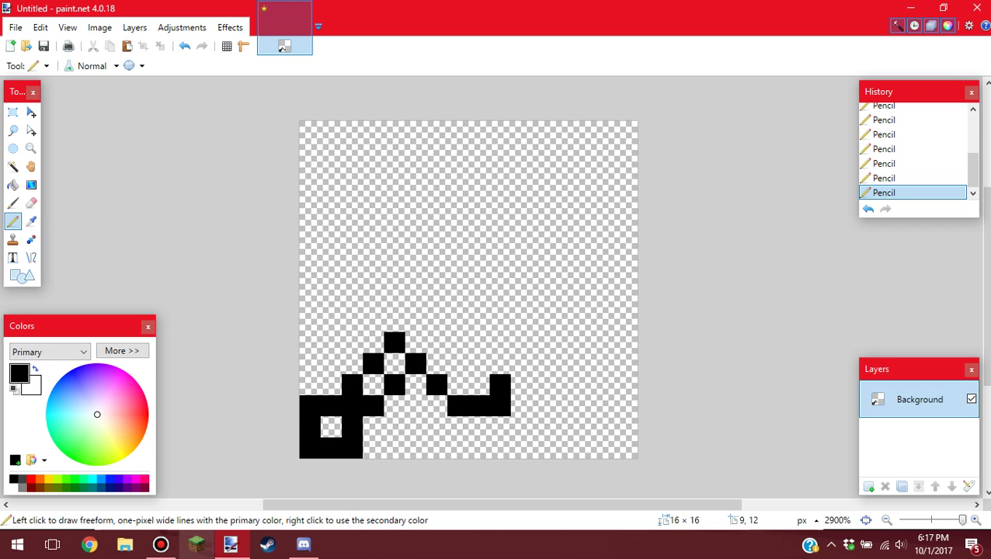
click(478, 362)
click(457, 341)
click(435, 342)
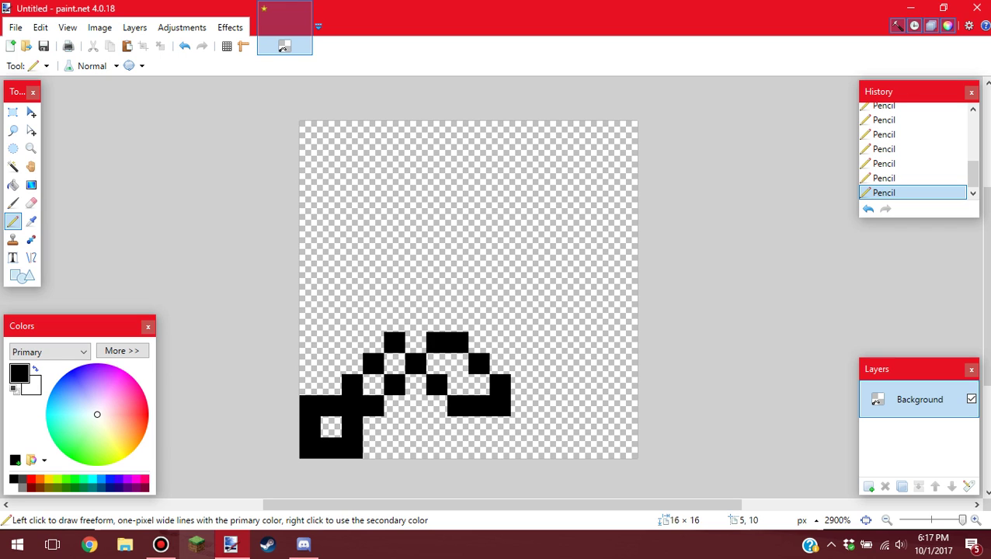
Outline the upright column and hooked upper-left guard arm, and lengthen the lower-right arm
click(415, 343)
click(415, 322)
click(415, 300)
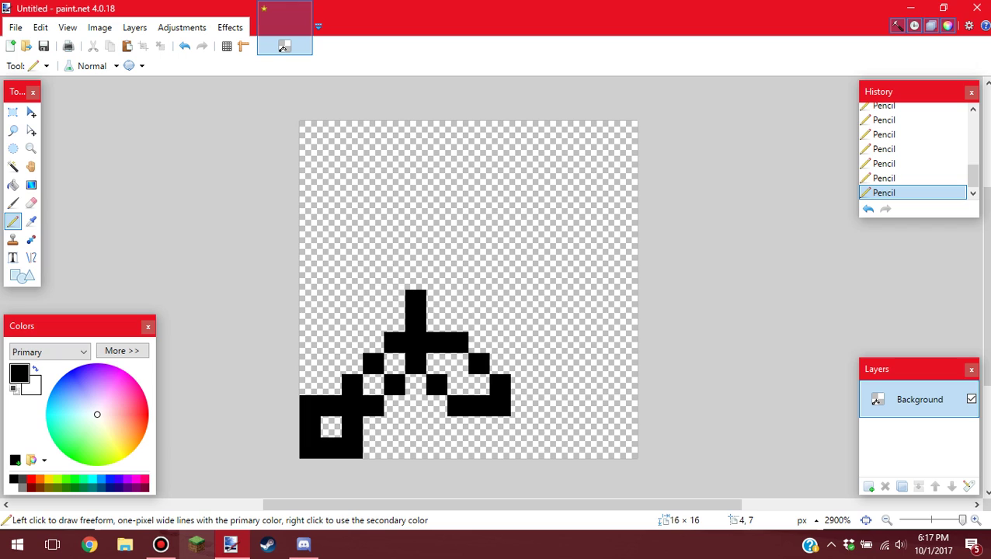
click(394, 278)
click(372, 257)
click(351, 257)
click(351, 278)
click(351, 299)
click(372, 320)
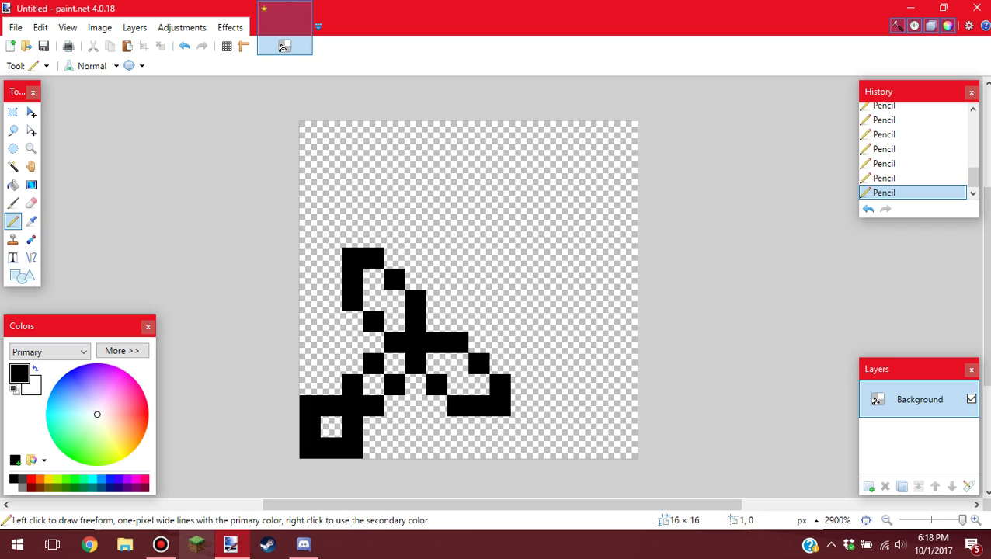
click(351, 236)
click(521, 405)
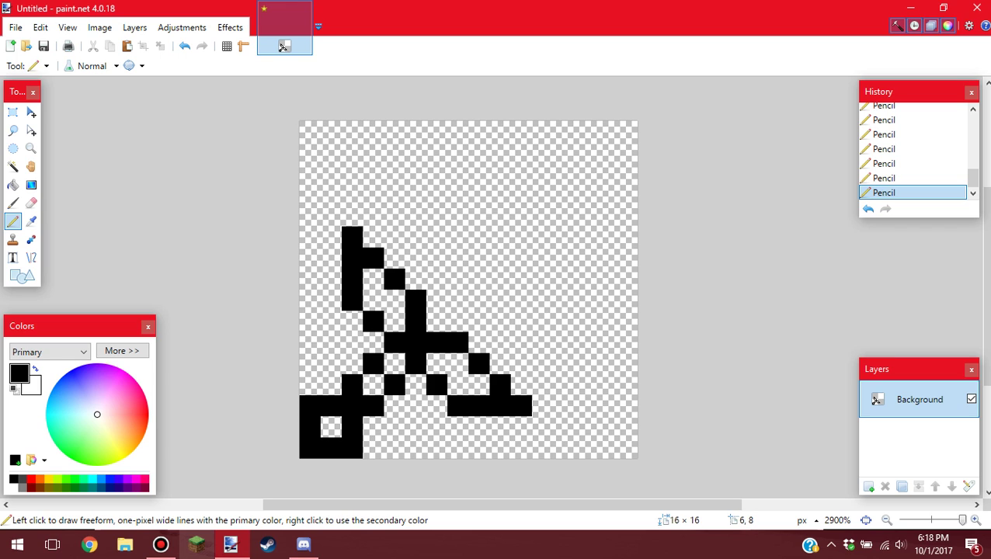
Draw the blade's upper-left edge as a black diagonal line from the guard
click(436, 278)
click(456, 257)
click(477, 236)
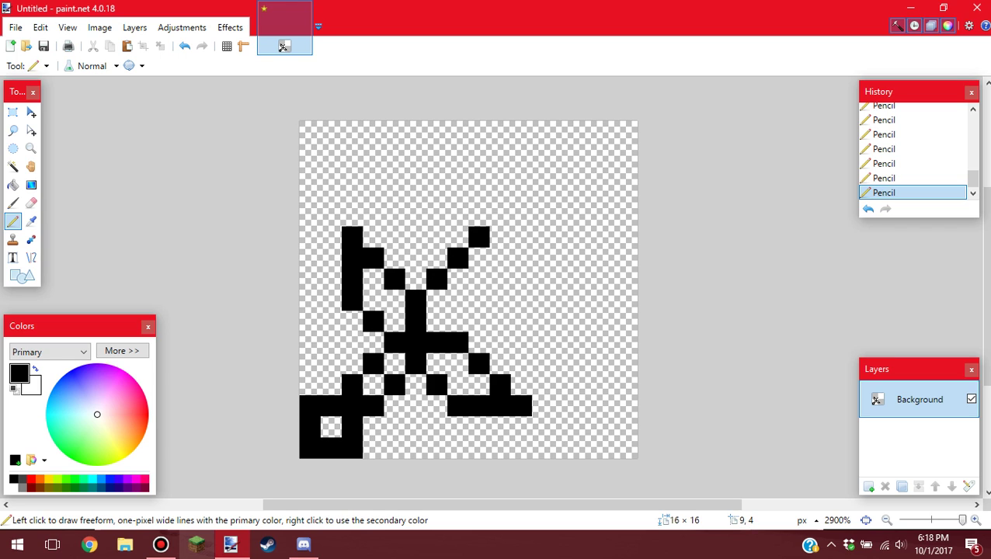
click(498, 215)
click(519, 194)
Draw the blade's lower-right edge and a squared top-right tip corner, removing extra tip pixels
click(479, 322)
click(500, 300)
click(521, 278)
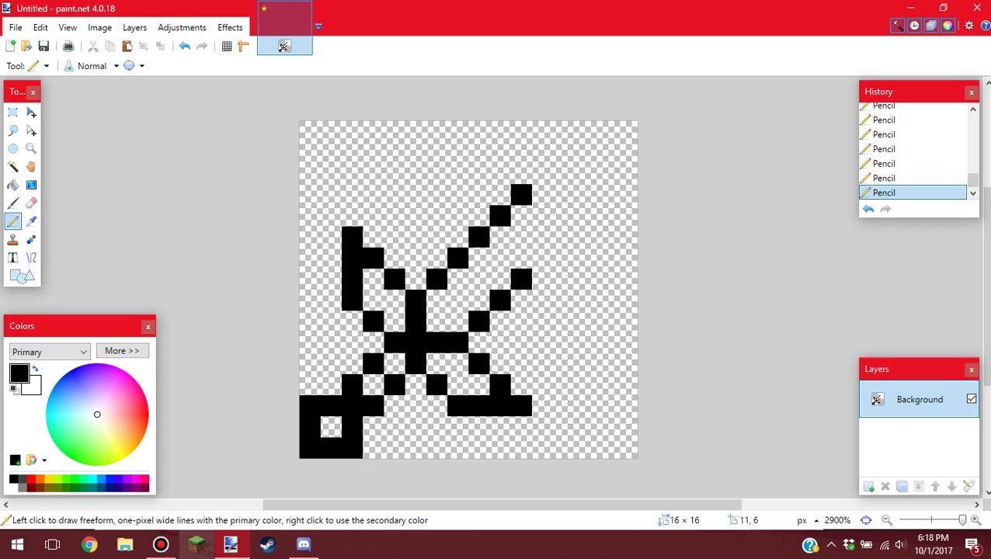
click(542, 258)
mouse_move(563, 237)
mouse_down()
mouse_move(563, 215)
mouse_move(542, 194)
mouse_up()
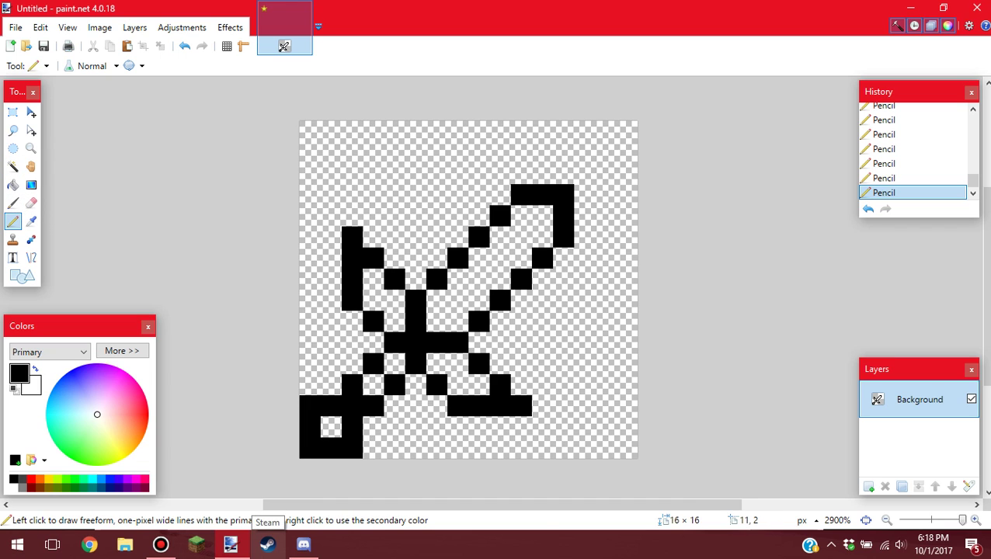
click(541, 173)
click(583, 130)
click(563, 152)
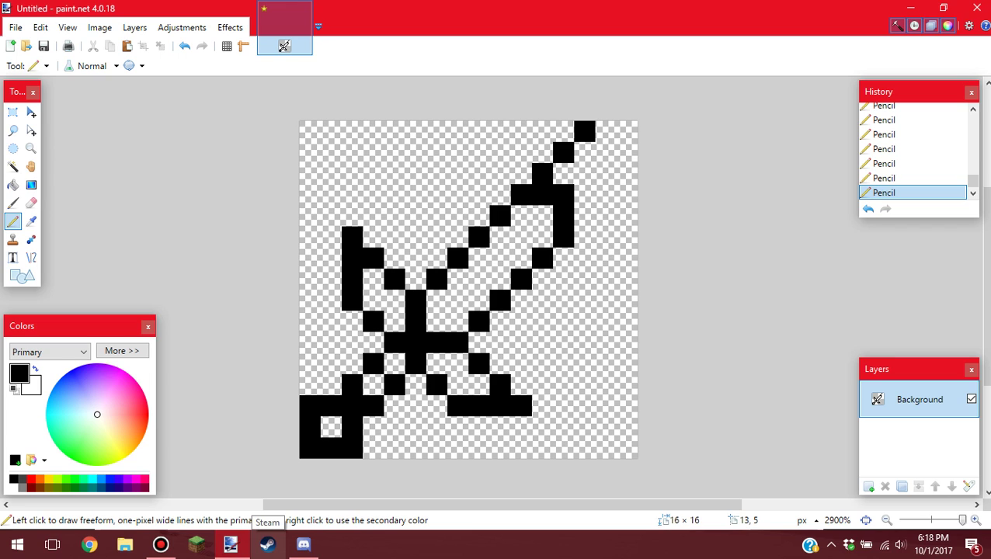
key(ctrl+z)
key(ctrl+z)
key(ctrl+z)
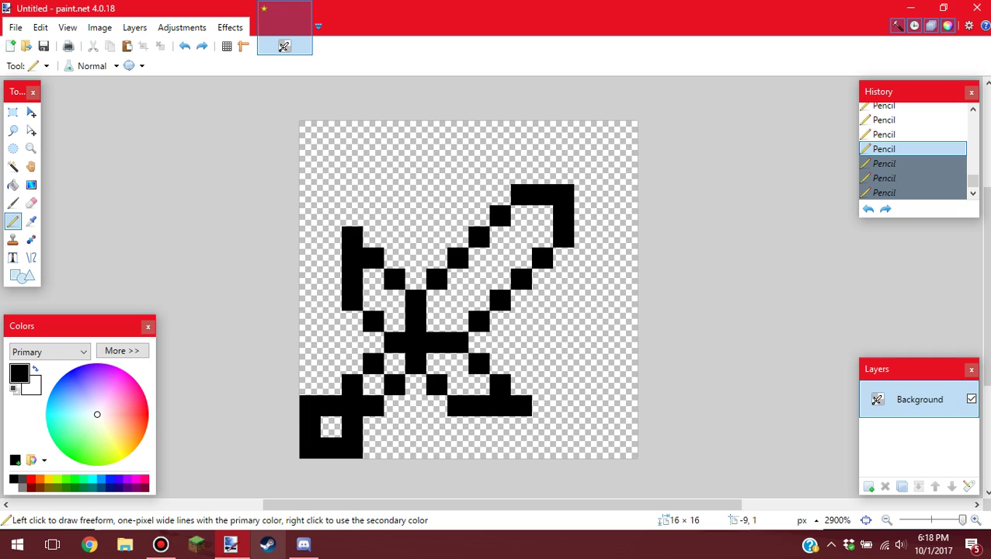
Magic Wand the blade interior and fill it with a cyan-to-dark-teal gradient
click(13, 166)
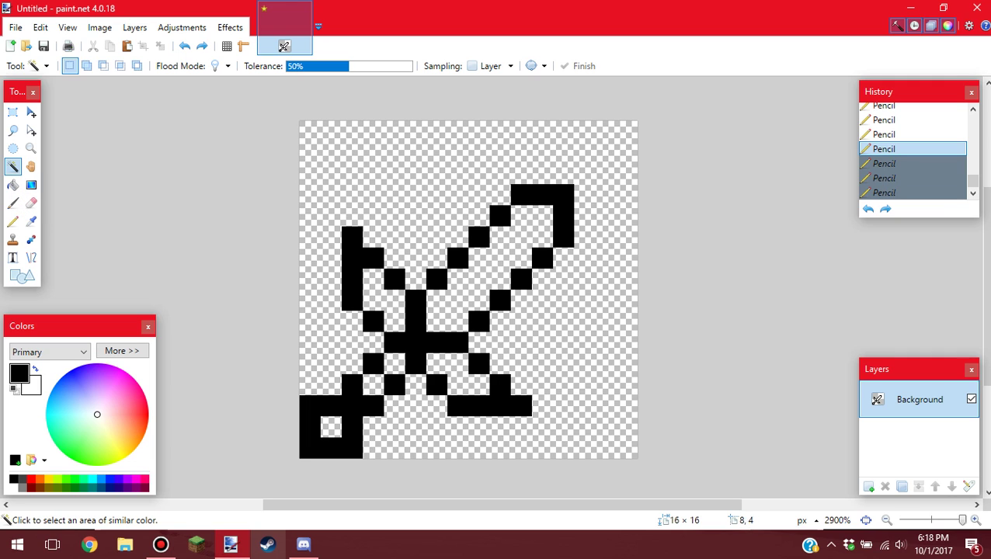
click(499, 258)
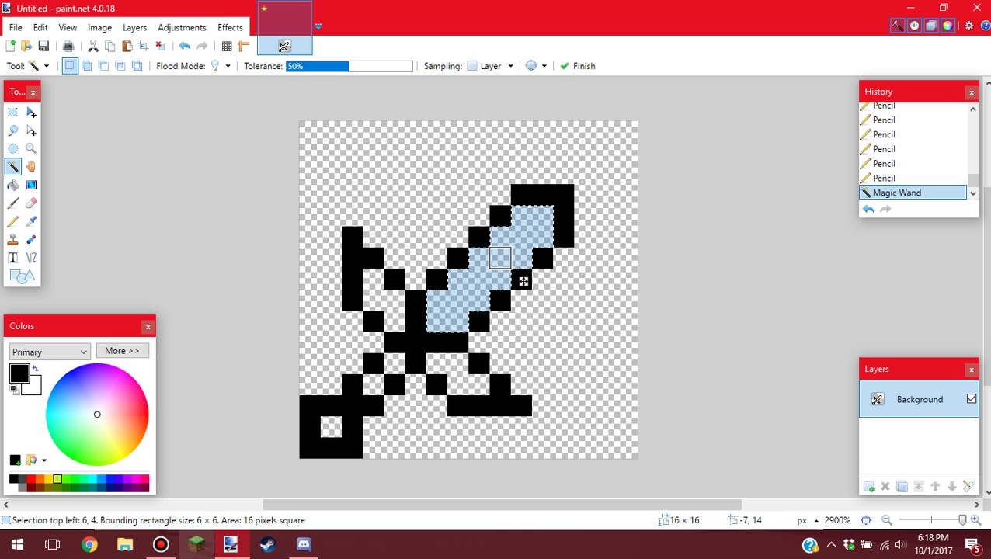
click(102, 481)
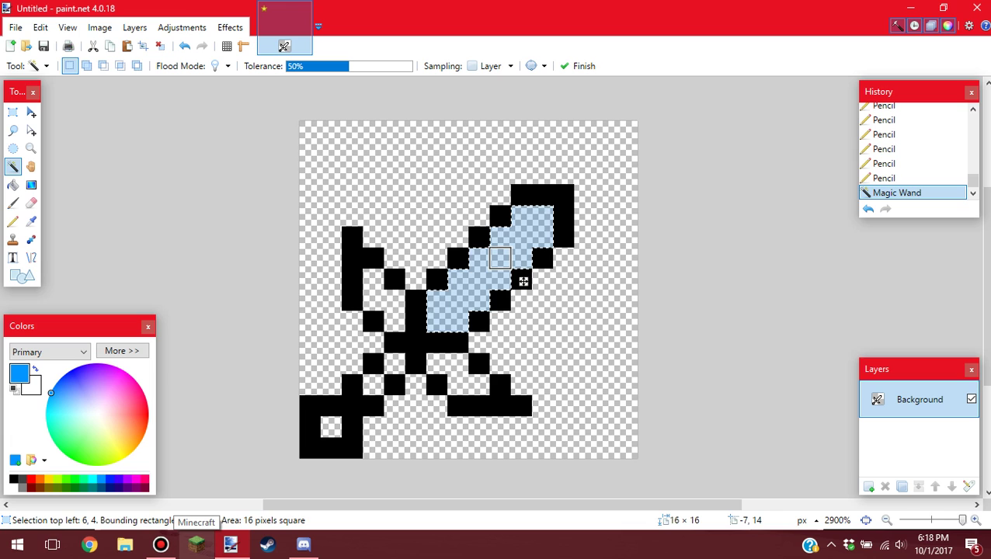
click(92, 477)
right_click(93, 486)
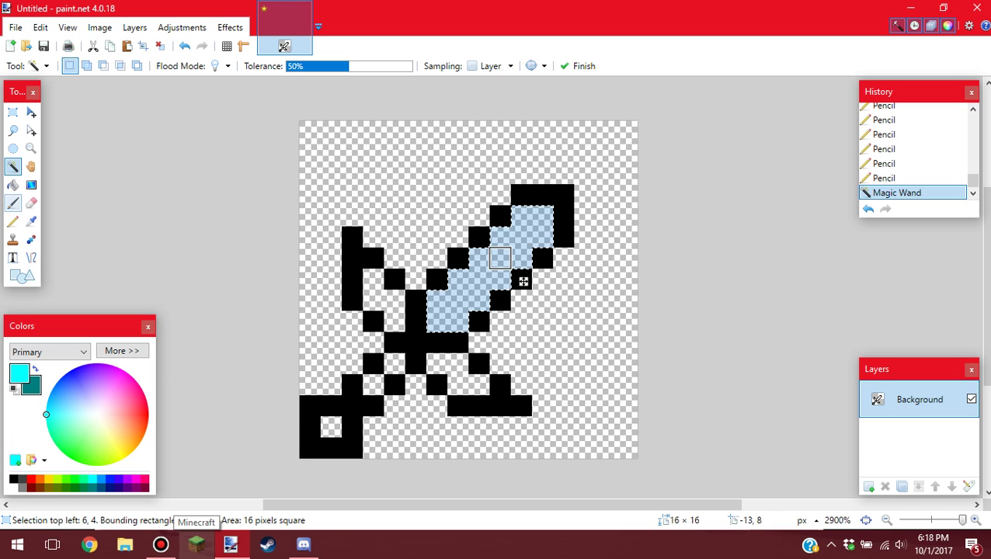
click(31, 185)
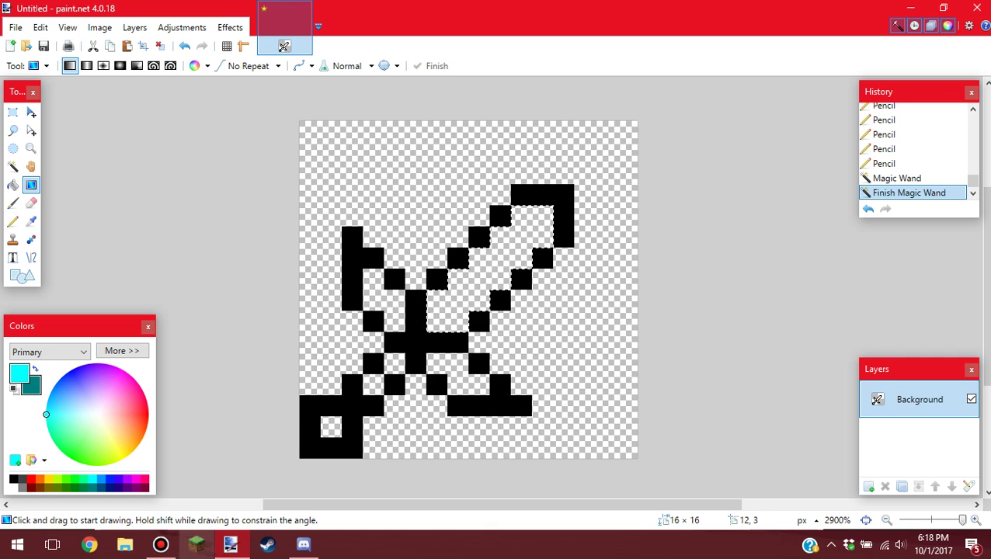
drag(553, 204, 424, 331)
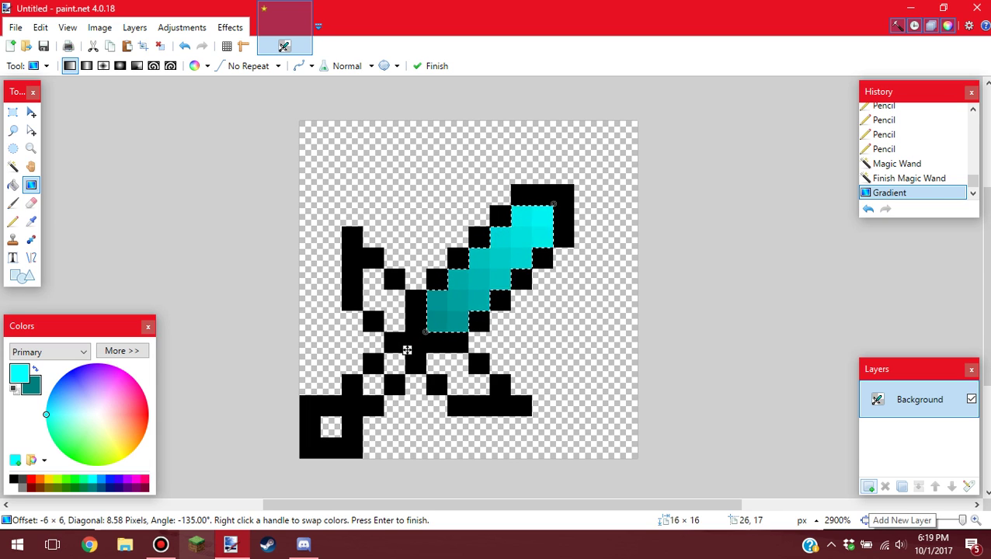
Add a new layer and draw a white-to-dark-grey gradient over the blade
click(868, 487)
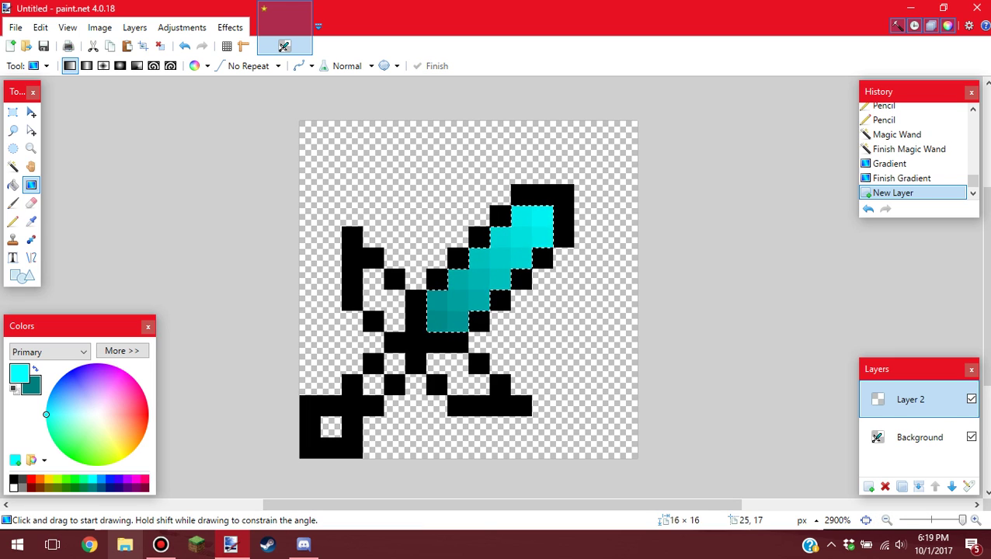
right_click(23, 478)
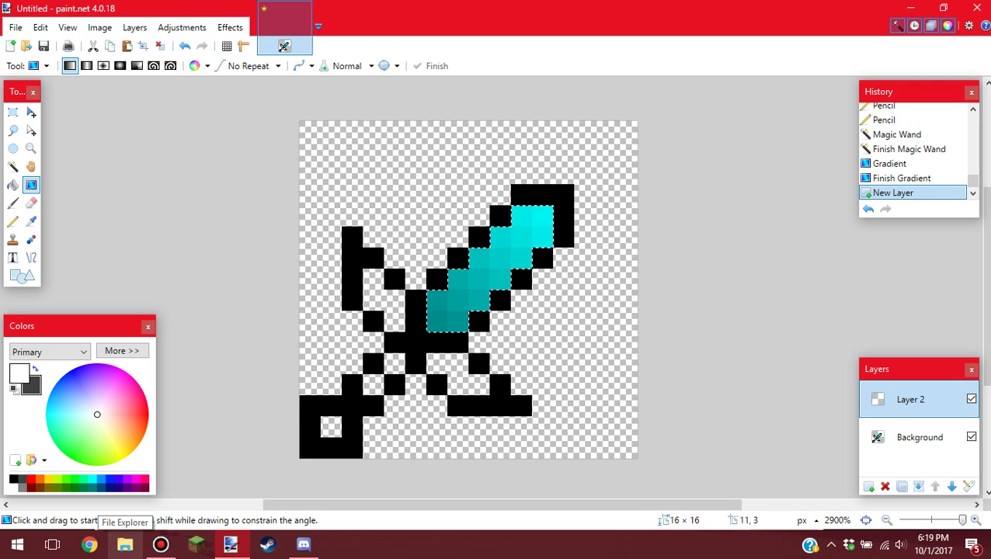
drag(547, 204, 407, 350)
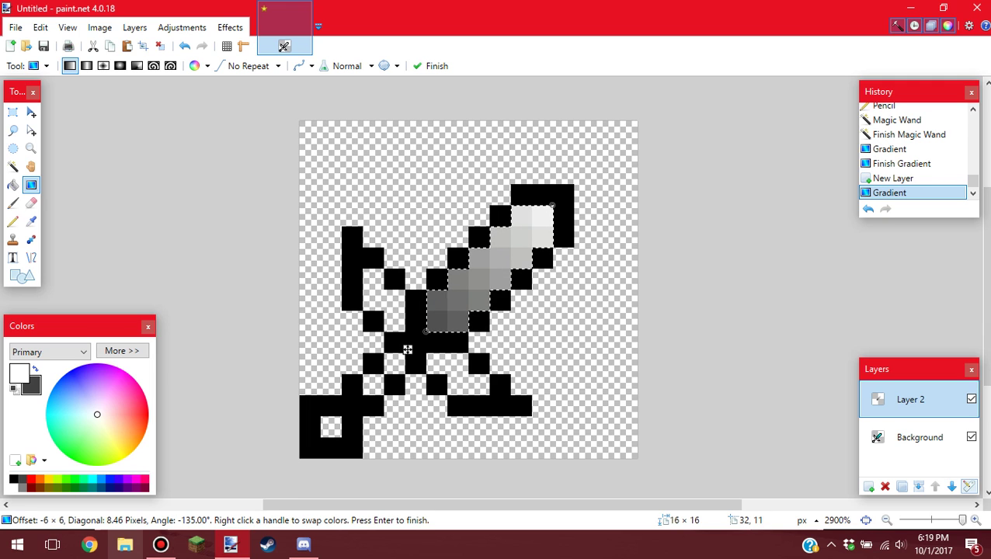
Set the new layer's blend mode to Multiply and clear the selection
key(F4)
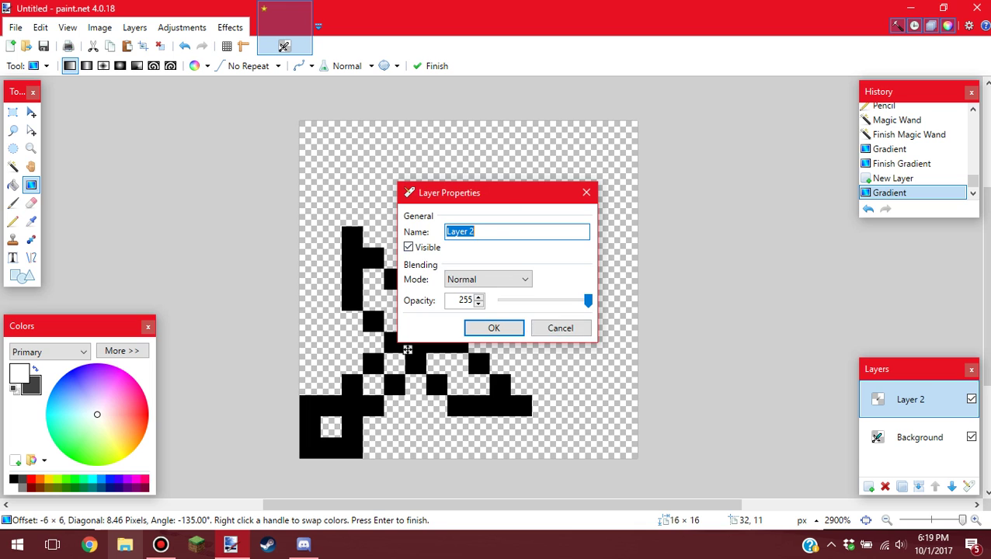
drag(497, 192, 736, 193)
click(726, 279)
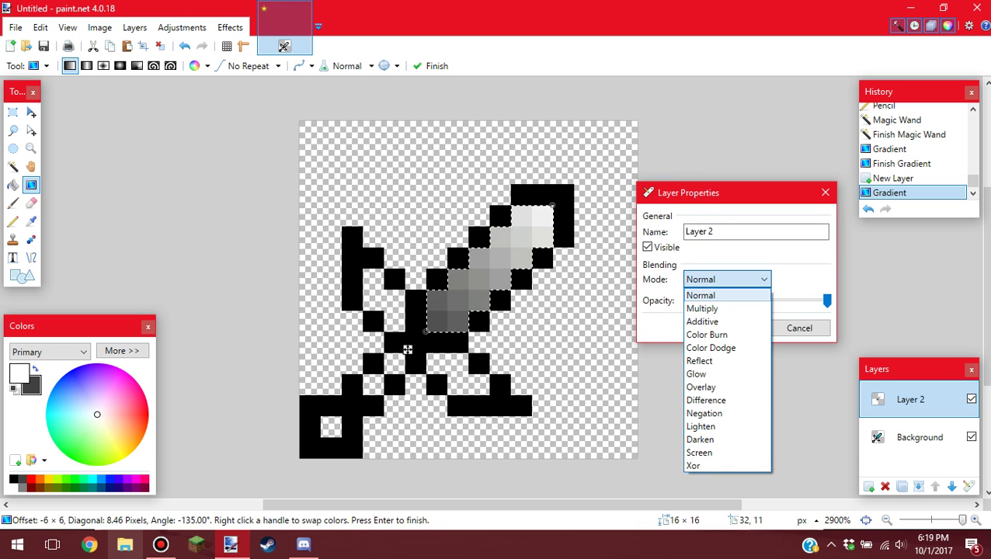
click(702, 303)
key(Return)
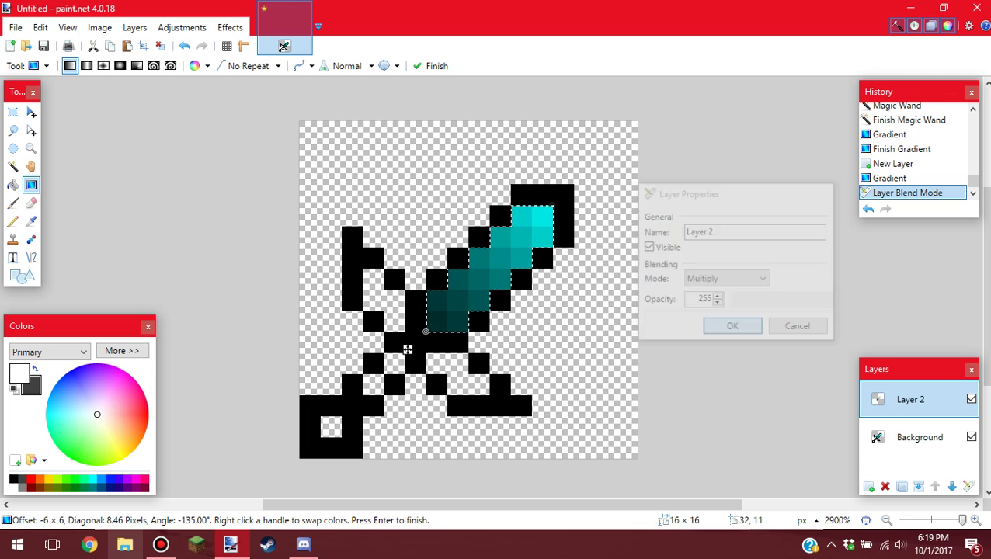
key(ctrl+d)
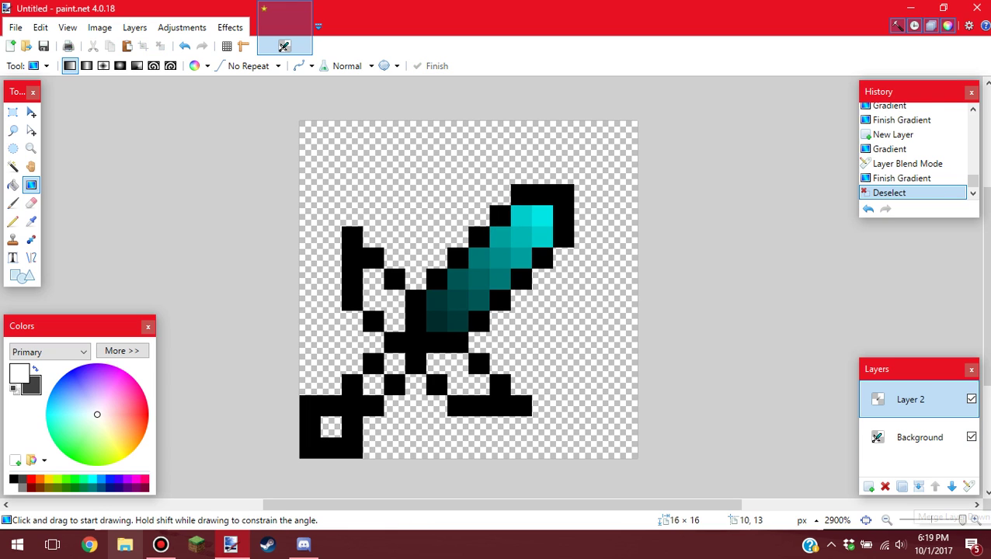
Merge Layer 2 down into the Background layer, undoing an accidental flatten
key(ctrl+shift+f)
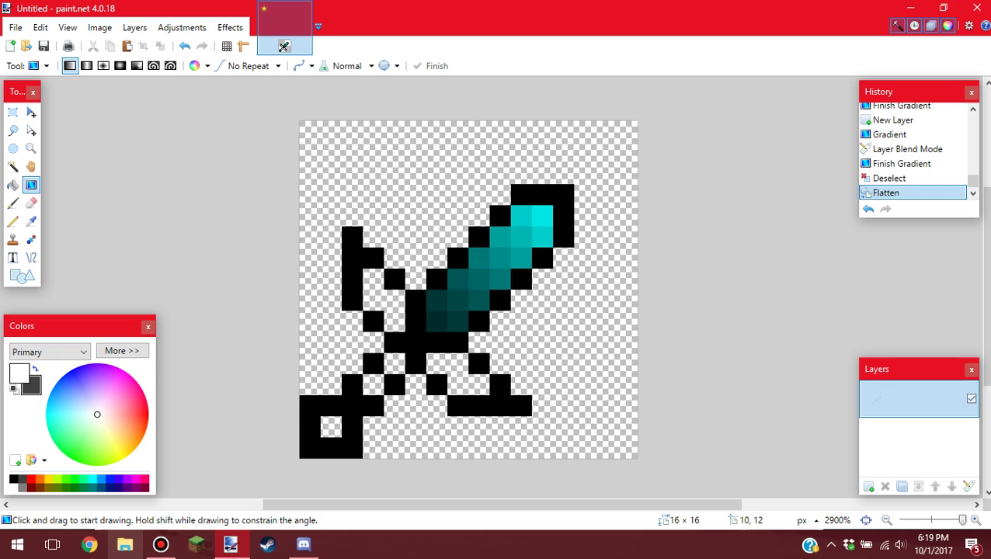
key(ctrl+z)
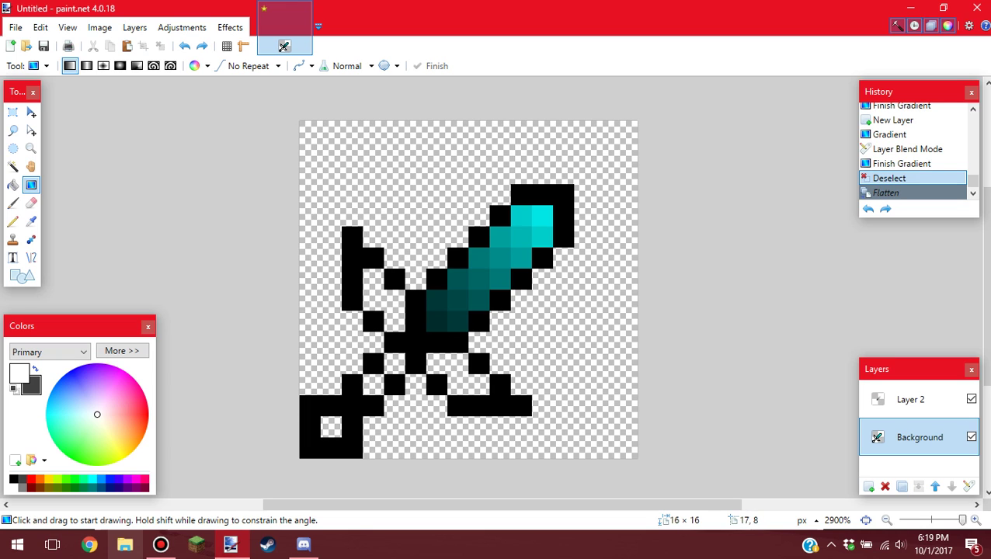
click(910, 399)
key(ctrl+m)
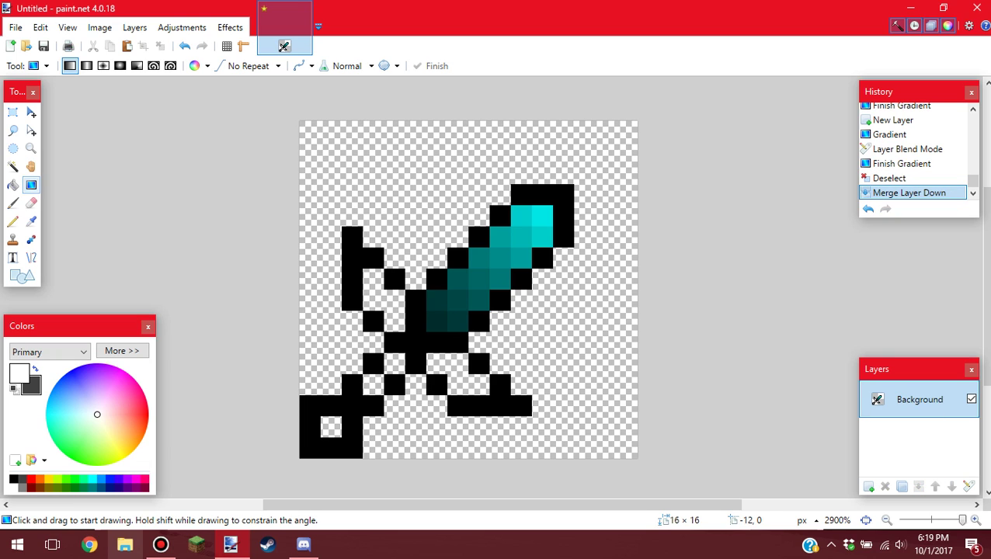
Magic Wand the empty upper guard pixels and fill them with a yellow-to-orange gradient
click(13, 166)
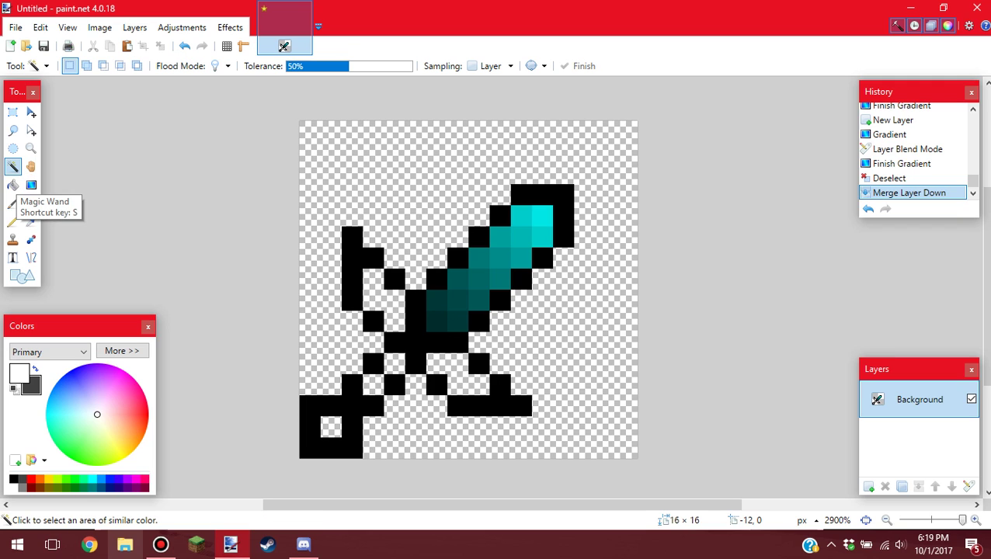
click(396, 317)
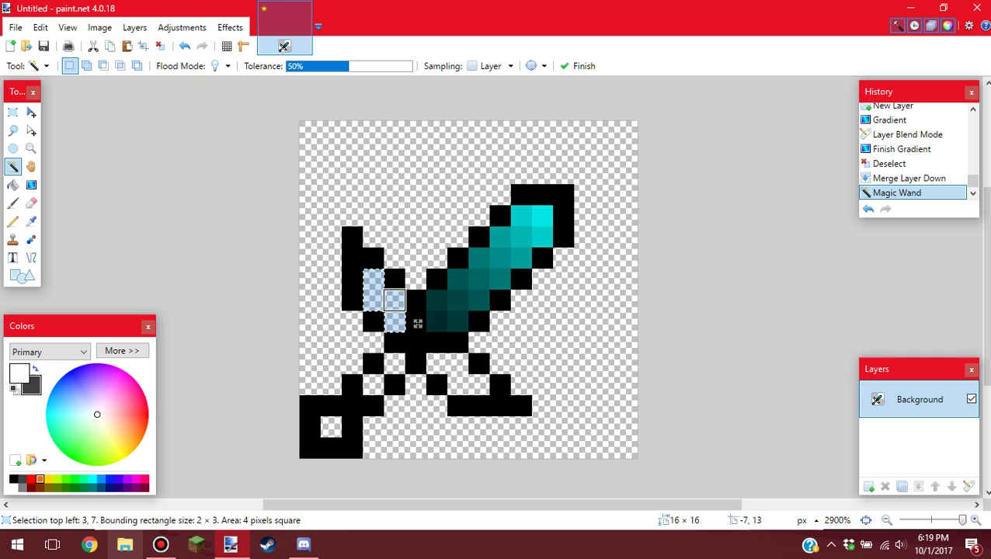
click(40, 479)
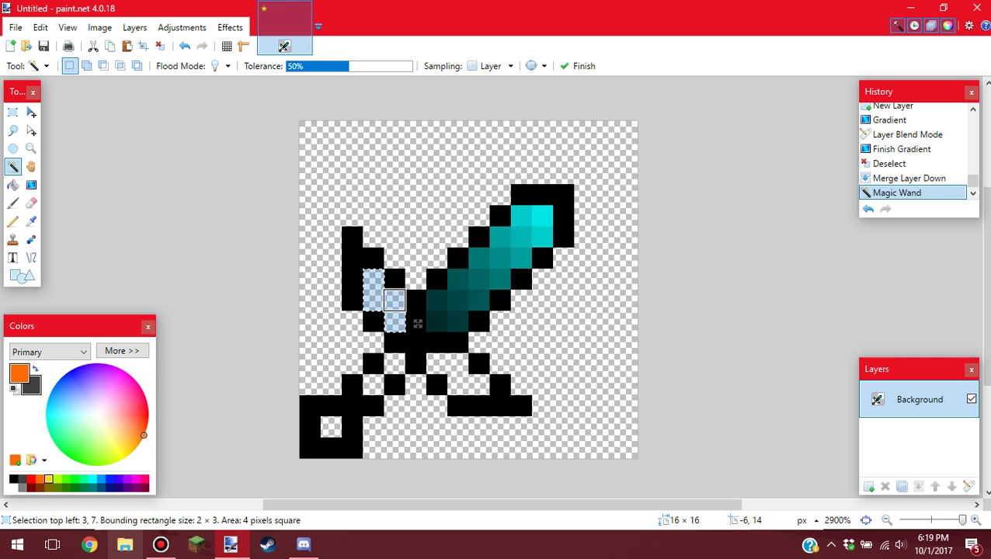
right_click(49, 479)
click(31, 185)
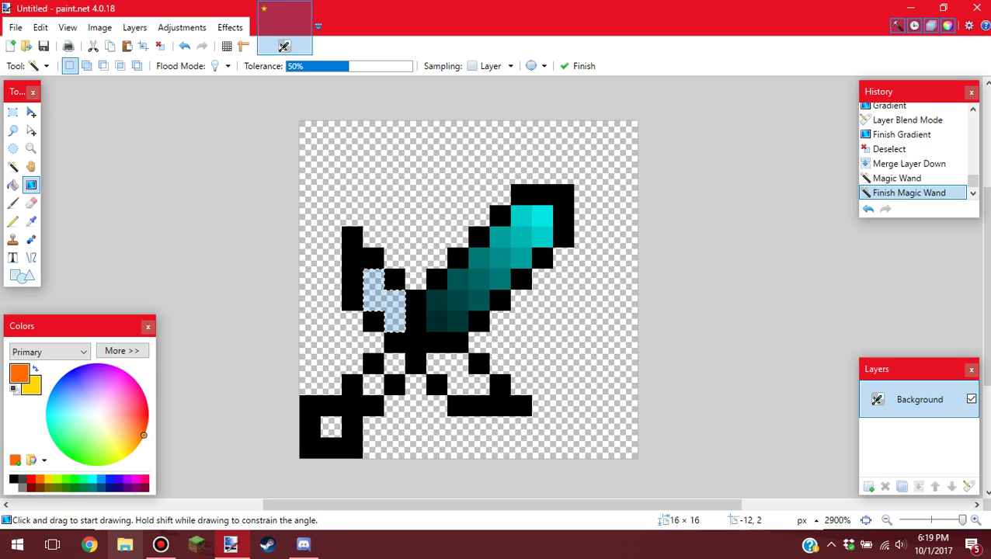
drag(402, 332, 359, 261)
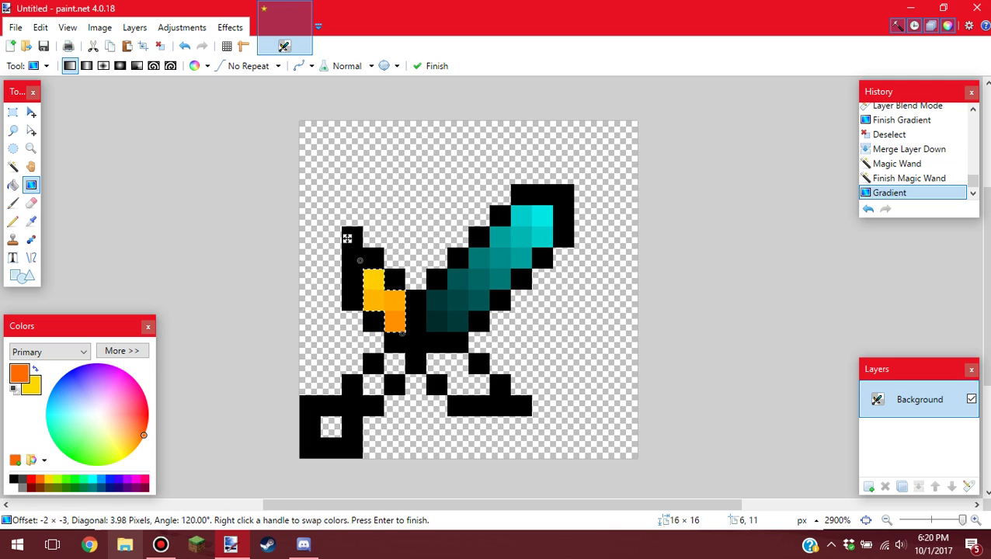
key(ctrl+d)
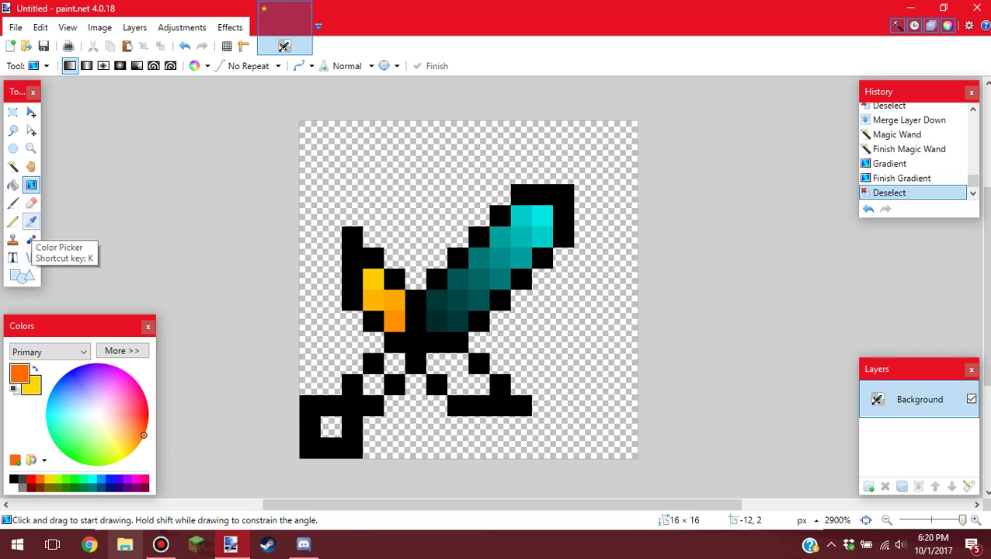
Sample the guard's orange and pencil it into lower guard pixel 6,11, undoing a stray pixel
click(31, 222)
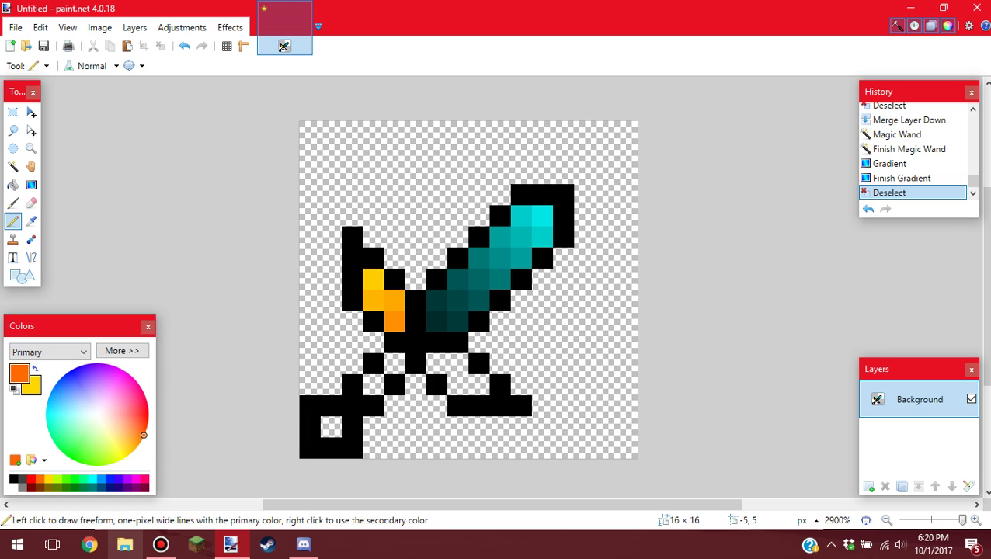
key(k)
key(p)
key(k)
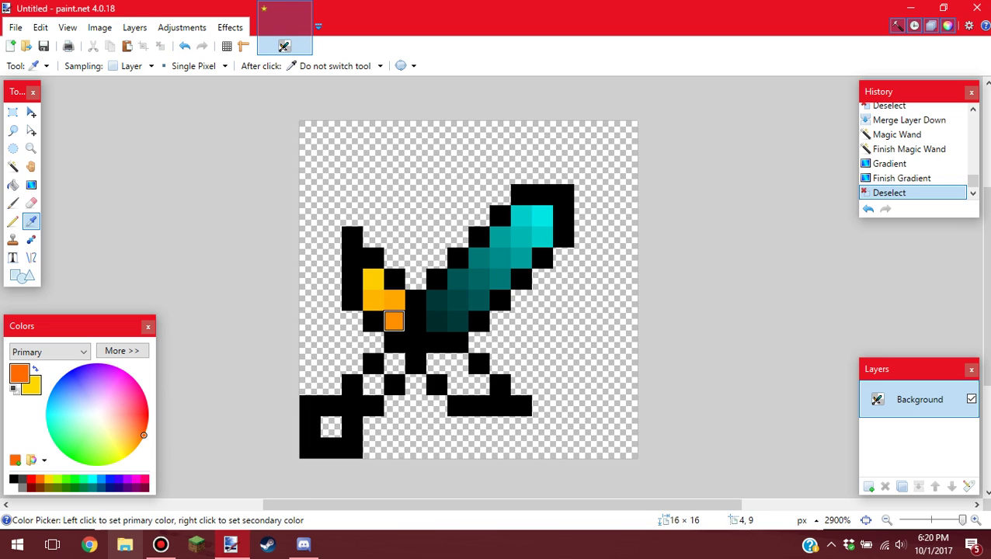
click(394, 321)
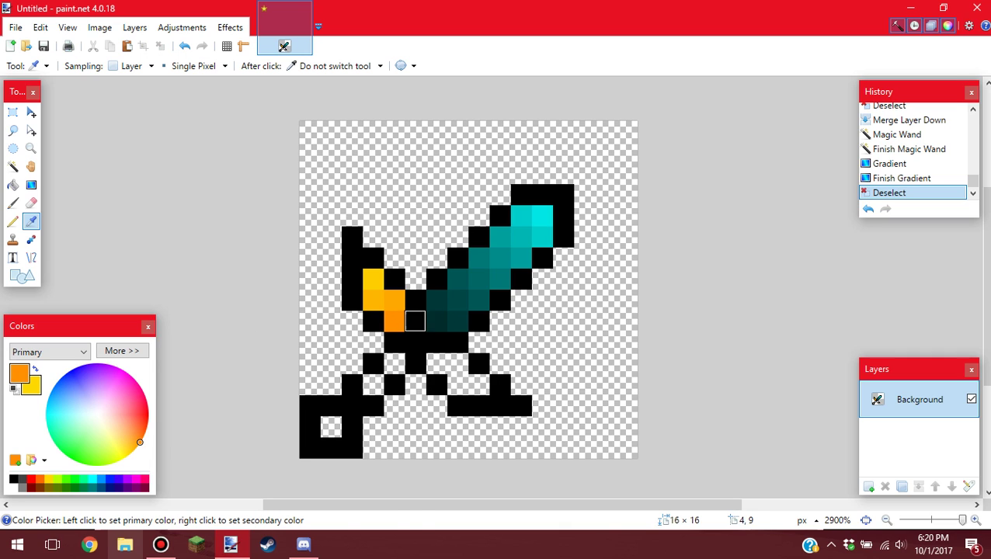
key(p)
scroll(412, 342, down, 3)
scroll(415, 241, down, 2)
click(435, 233)
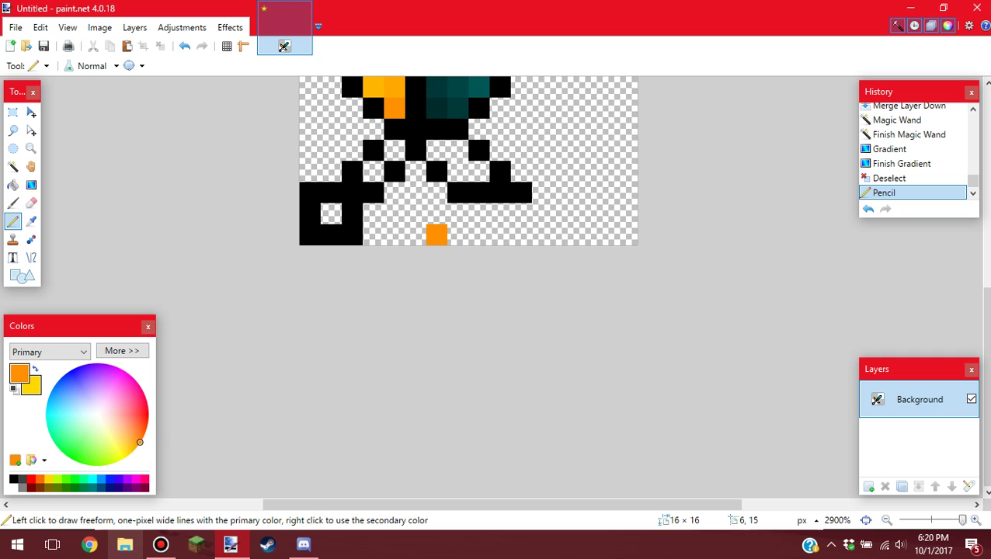
key(ctrl+z)
scroll(437, 241, up, 4)
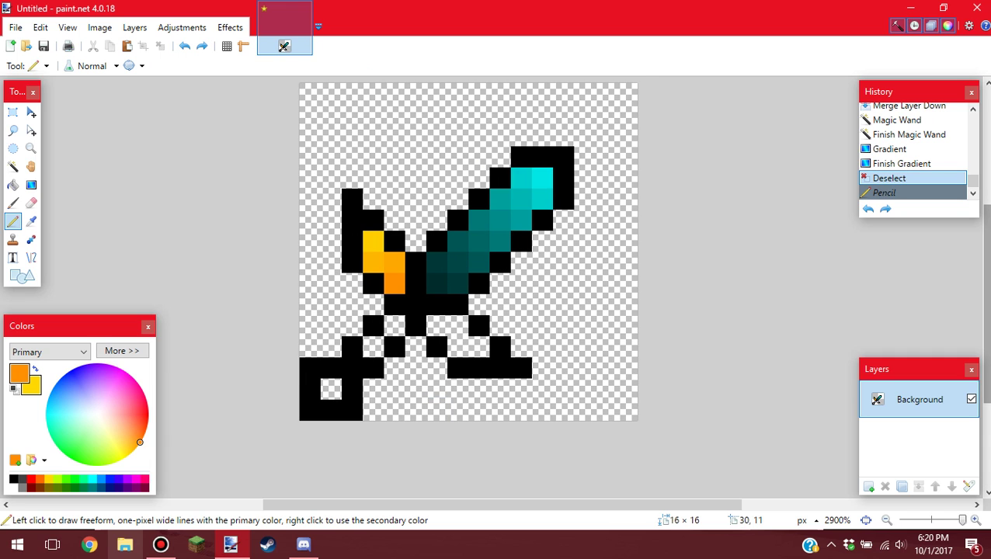
scroll(457, 346, up, 1)
click(436, 342)
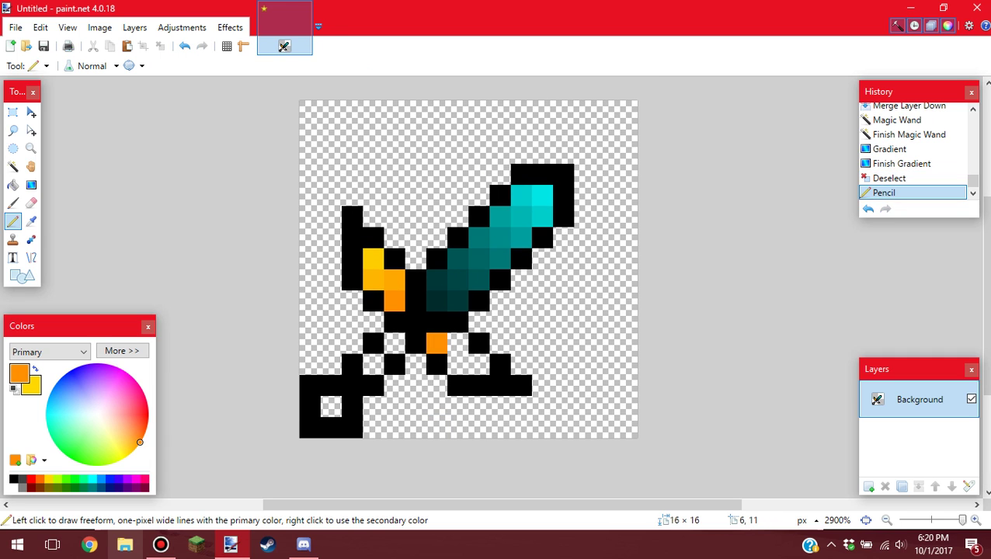
Colour pixels 7,11 and 7,12 with orange sampled from the upper guard
key(k)
click(394, 279)
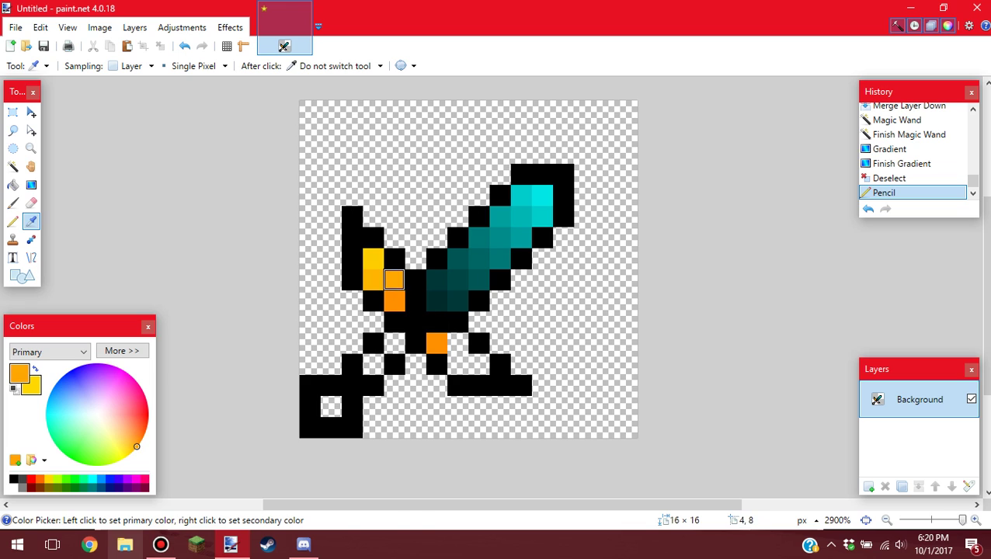
key(p)
click(456, 342)
key(k)
click(373, 280)
key(p)
click(457, 362)
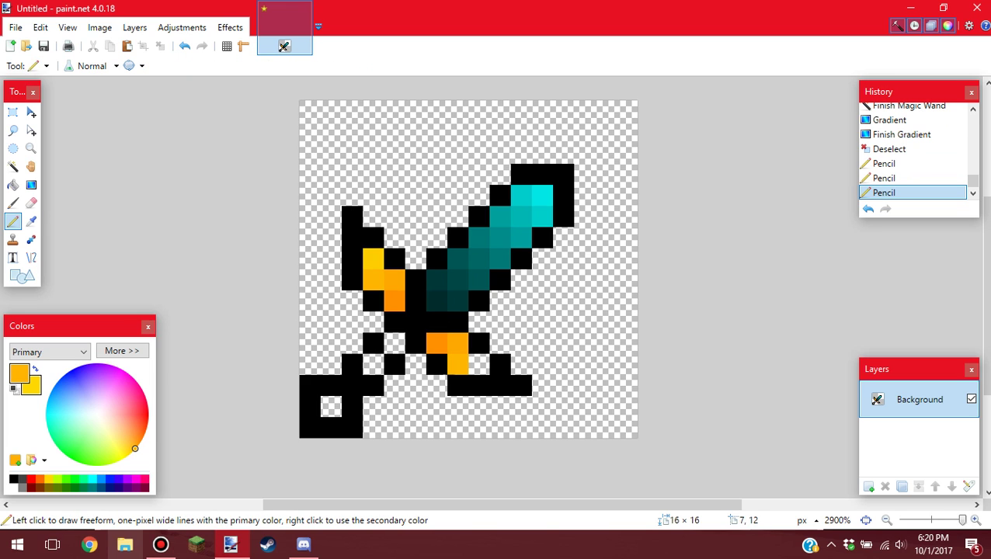
Colour pixel 8,12 with the guard's sampled yellow, then set black as primary colour
key(k)
click(372, 258)
key(p)
click(478, 364)
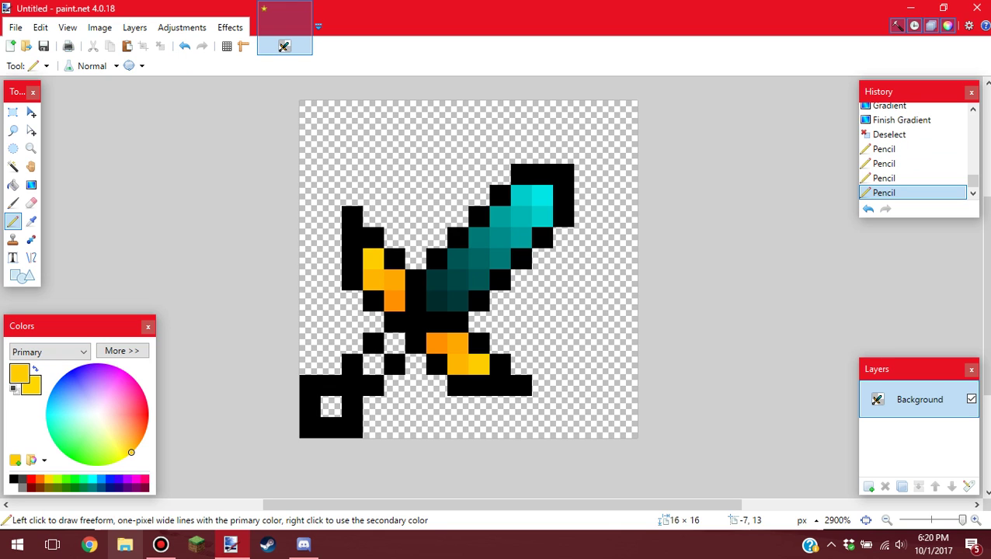
click(13, 479)
Set the primary colour's brightness to 5 (near-black 0C0C0C) and pencil two handle pixels
click(122, 351)
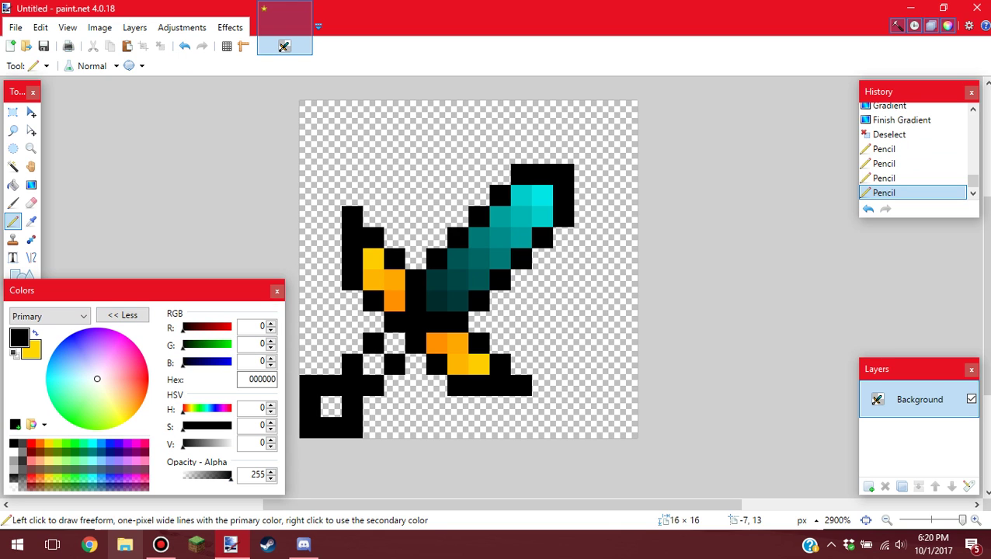
double_click(263, 443)
text(5)
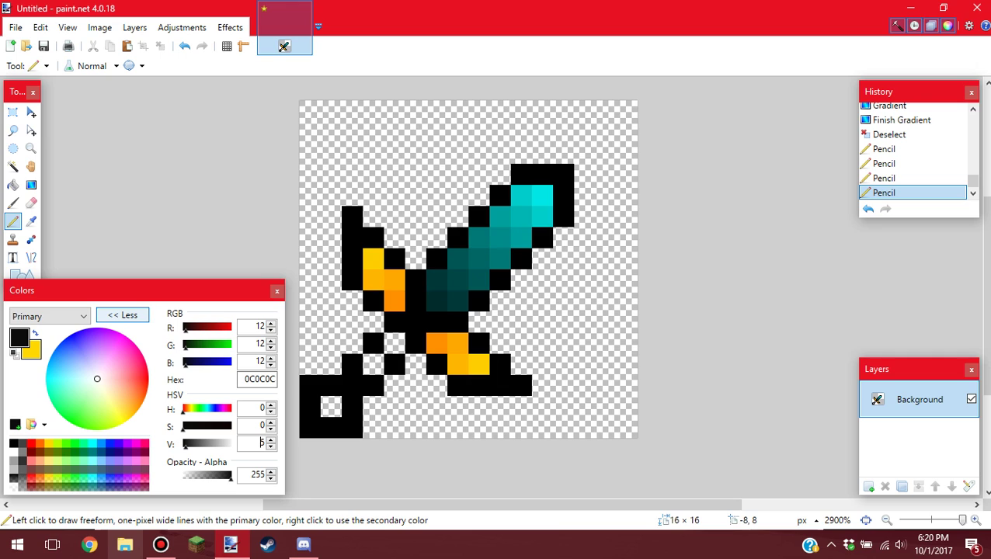
click(121, 314)
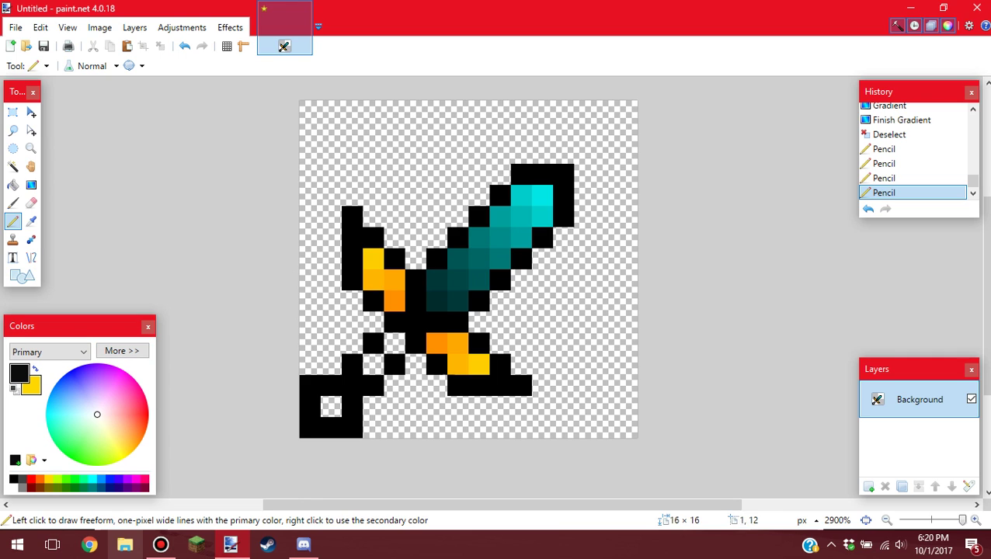
click(374, 364)
click(395, 343)
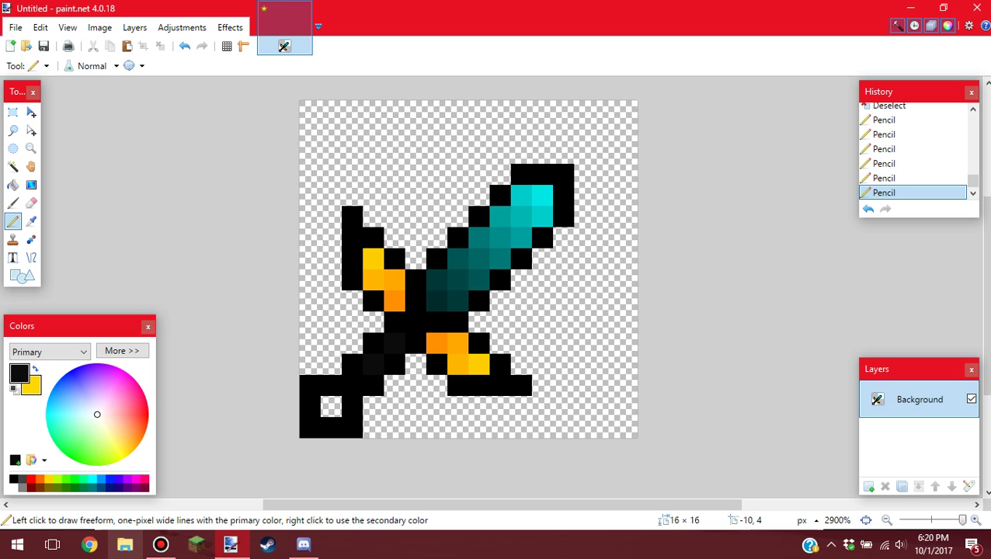
Select only the blade pixels using a rectangle selection narrowed with the Magic Wand
click(13, 111)
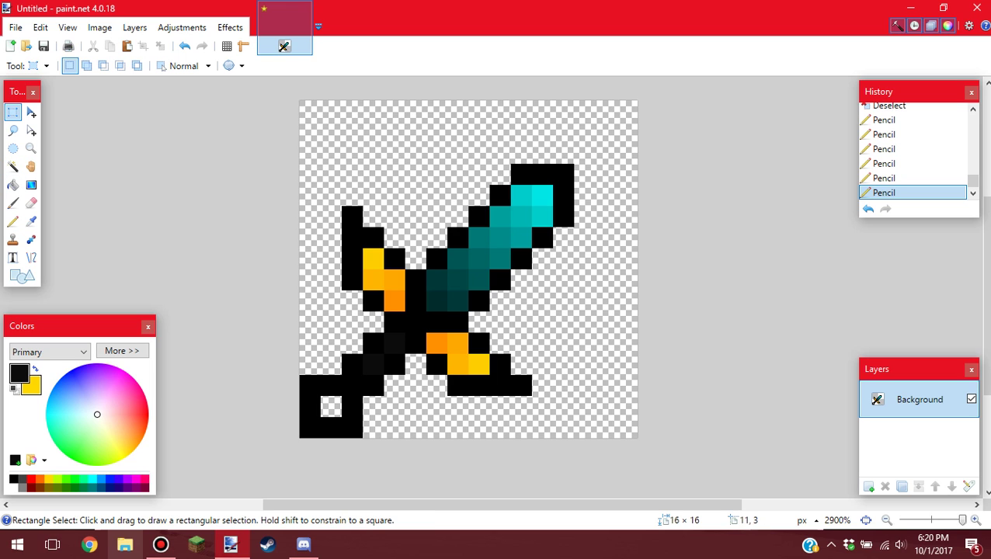
drag(574, 164, 427, 311)
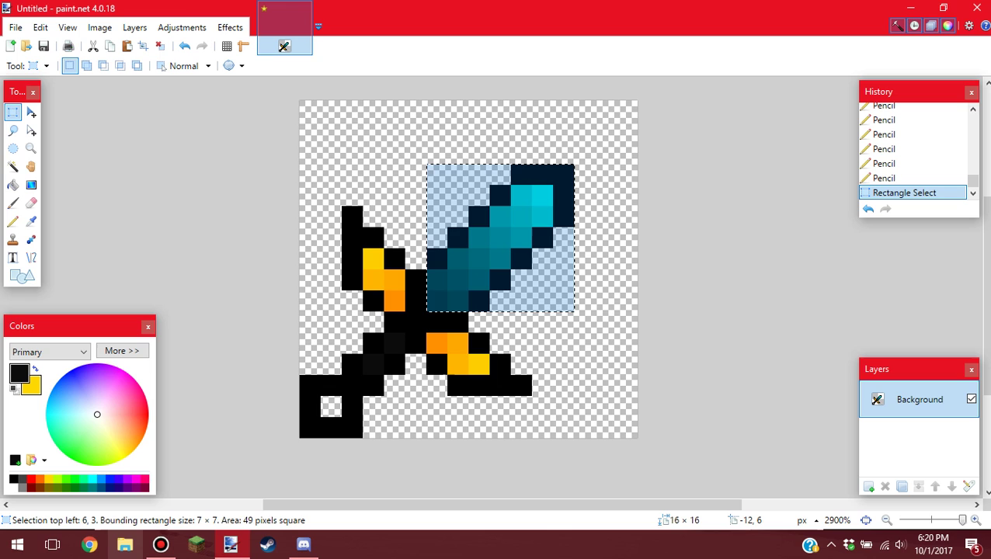
click(12, 166)
click(460, 197)
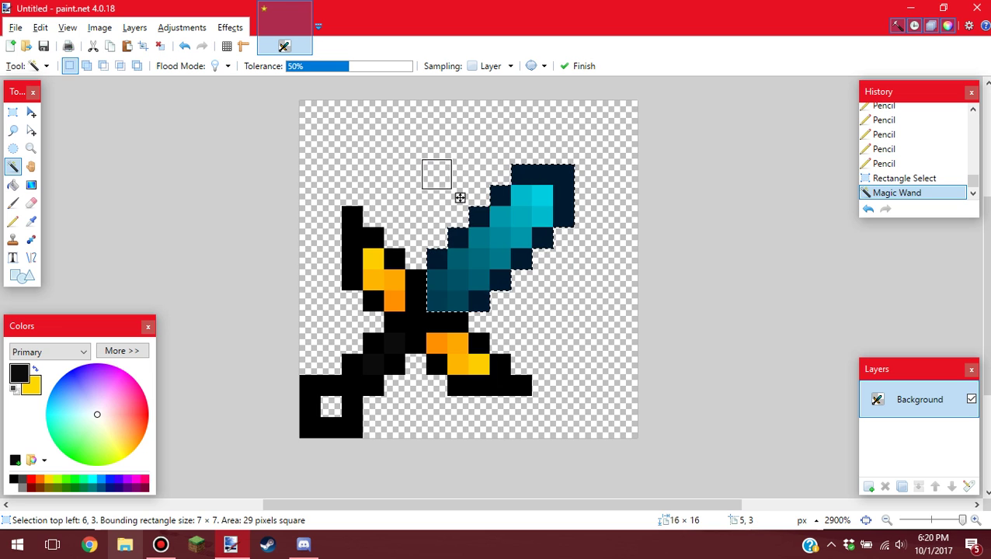
Redraw a cyan-to-dark-teal gradient from blade tip to guard, then deselect
key(g)
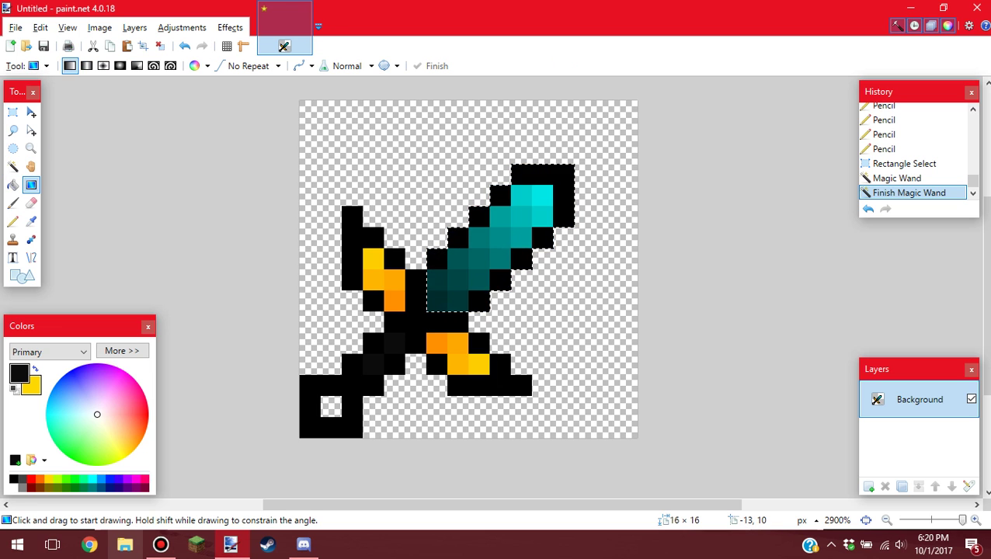
click(92, 478)
right_click(91, 487)
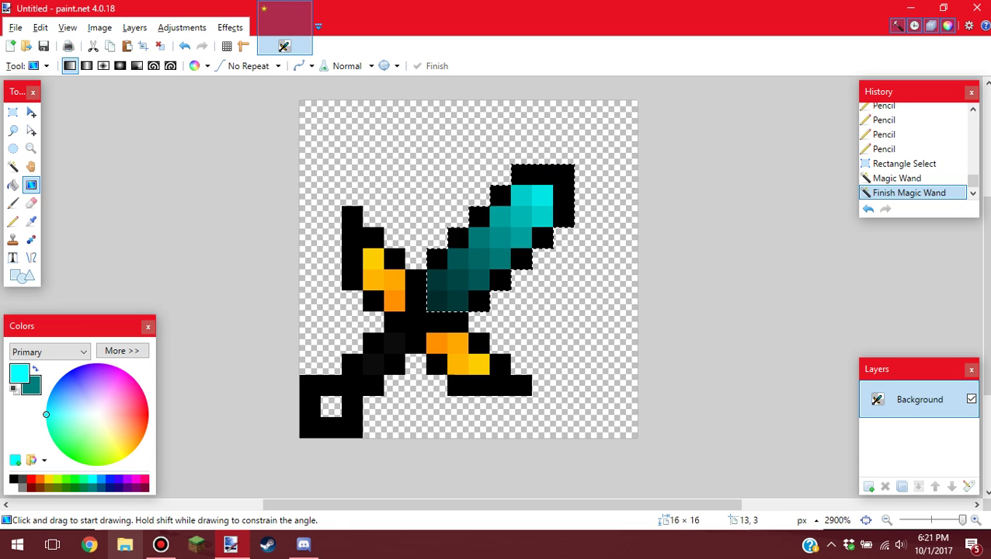
drag(573, 165, 425, 312)
key(ctrl+z)
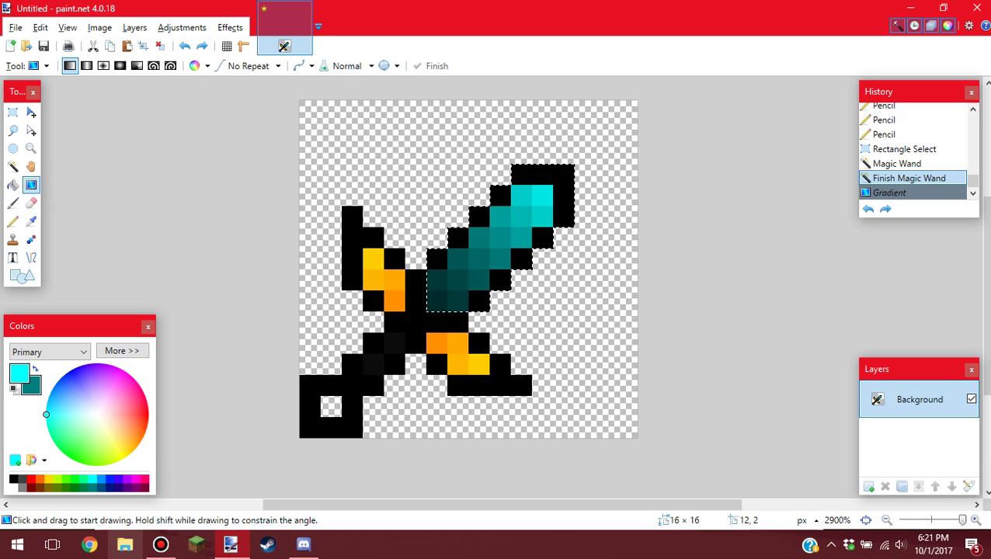
drag(574, 165, 407, 328)
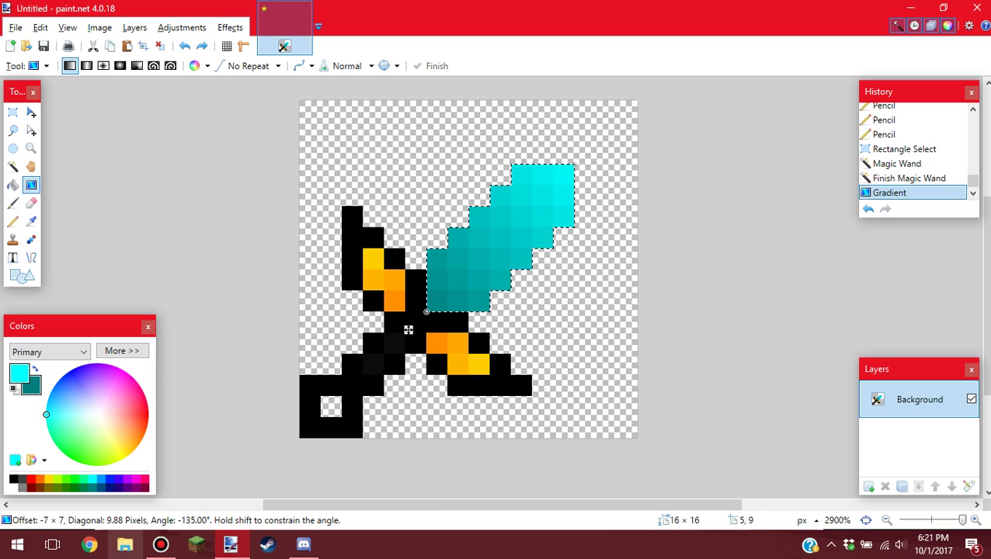
key(ctrl+d)
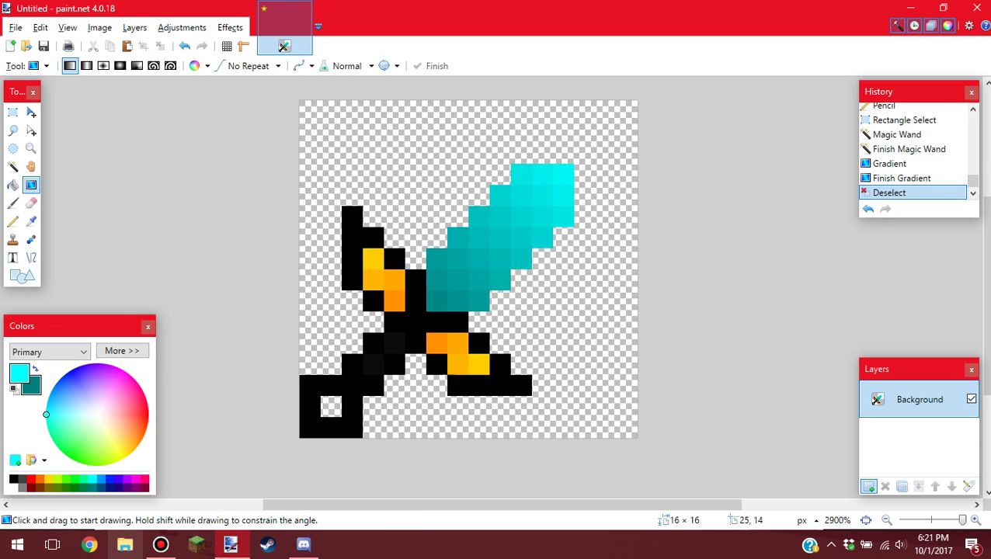
On a new Layer 2, pencil a black one-pixel outline along the blade's edges and tip
click(868, 486)
click(13, 222)
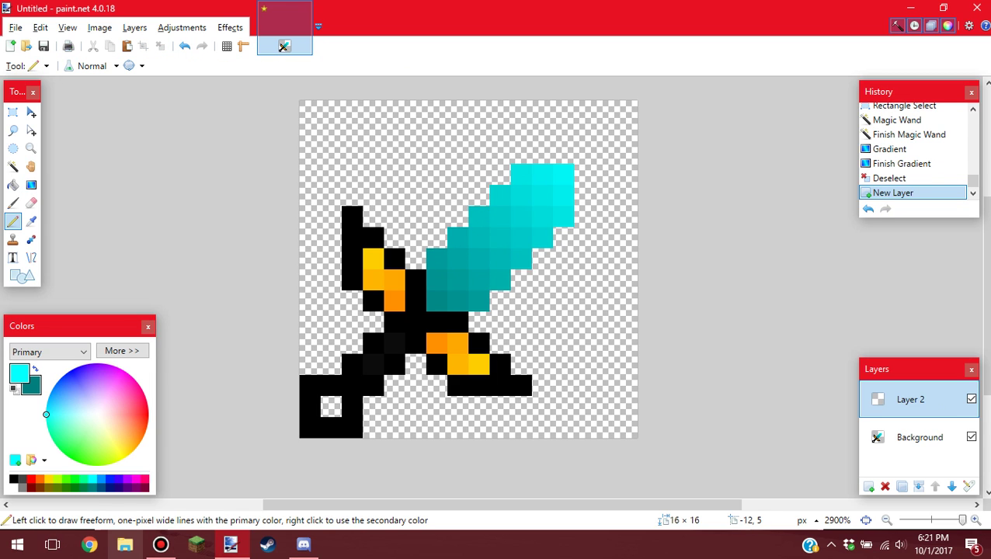
click(13, 479)
click(480, 301)
click(501, 281)
click(521, 260)
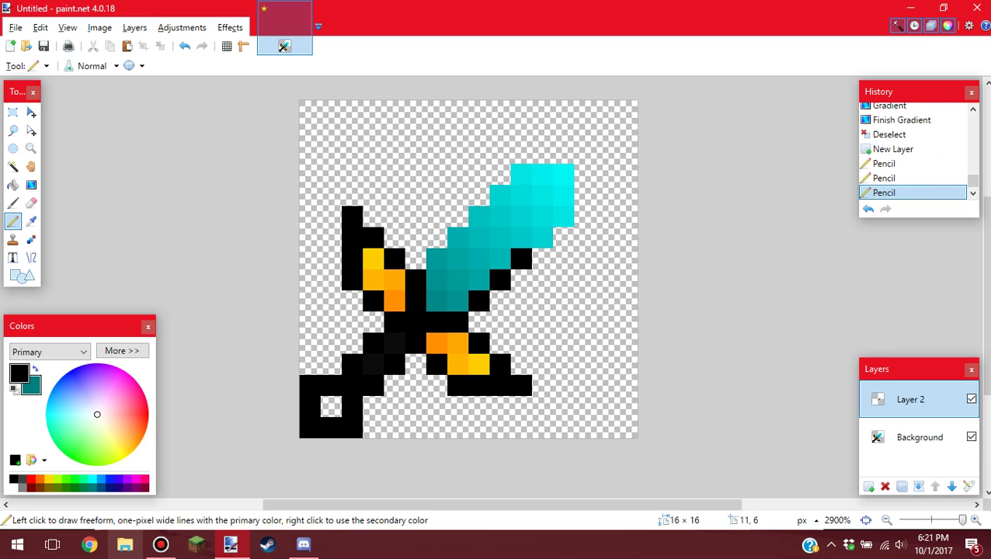
click(543, 239)
mouse_move(564, 217)
mouse_down()
mouse_move(563, 175)
mouse_move(522, 174)
mouse_up()
click(500, 196)
click(479, 216)
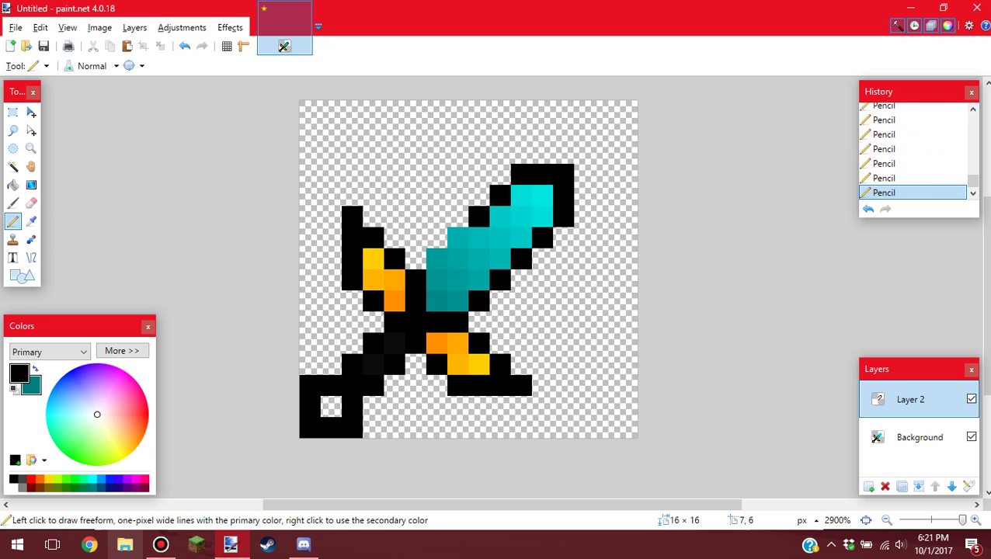
click(458, 238)
click(437, 259)
Lower Layer 2's opacity to 163 in its Layer Properties
click(968, 486)
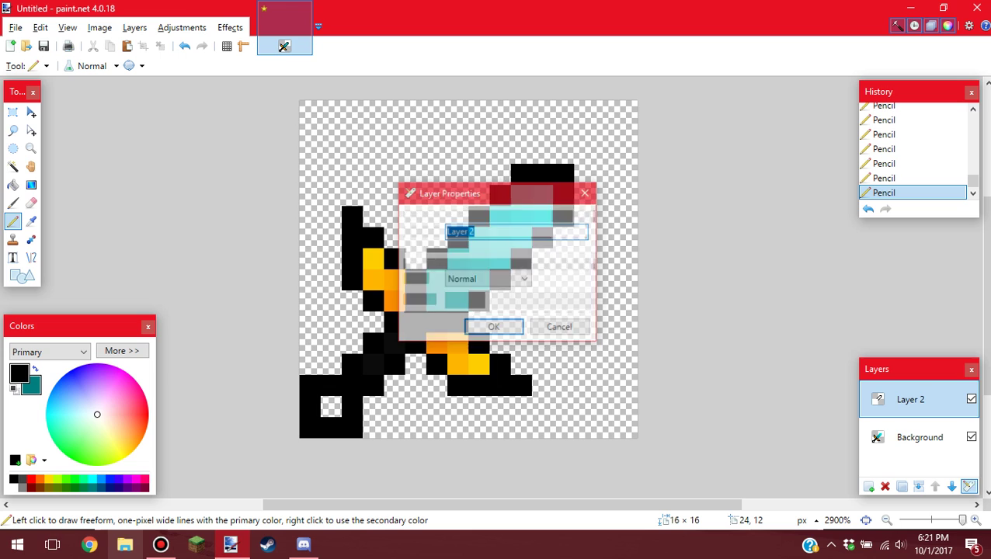
drag(588, 301, 570, 300)
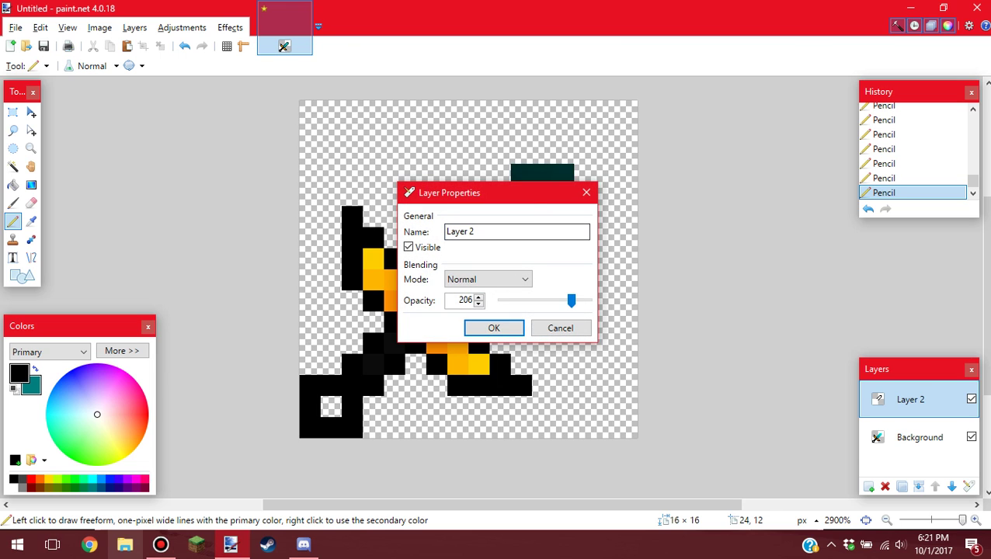
drag(481, 193, 718, 162)
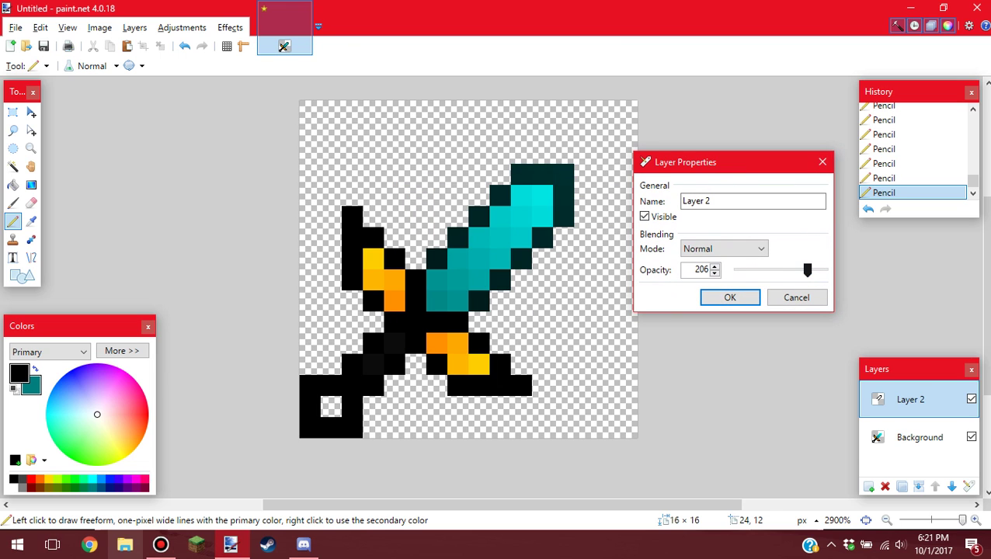
drag(807, 270, 793, 269)
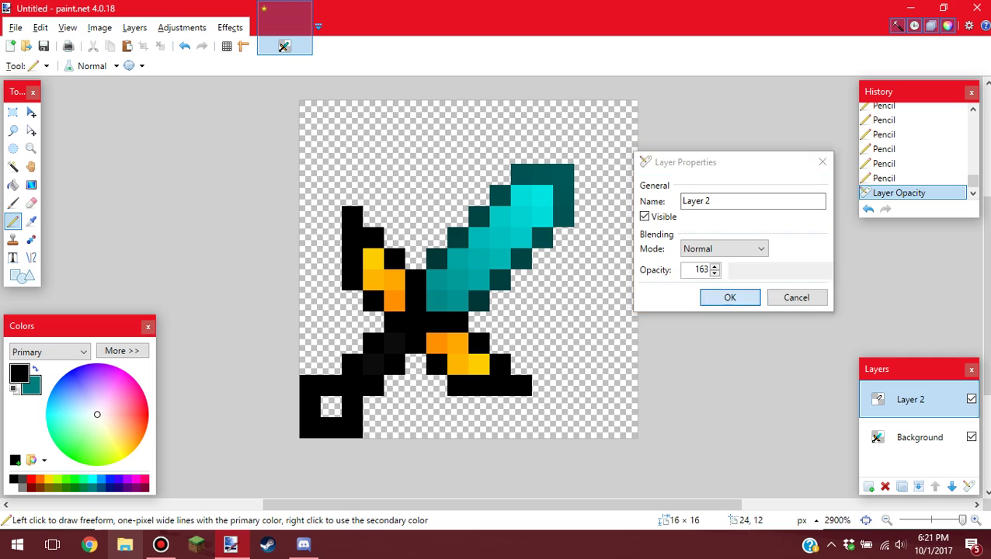
Pencil a black diagonal stripe of pixels down the blade's centre on Layer 3
click(868, 486)
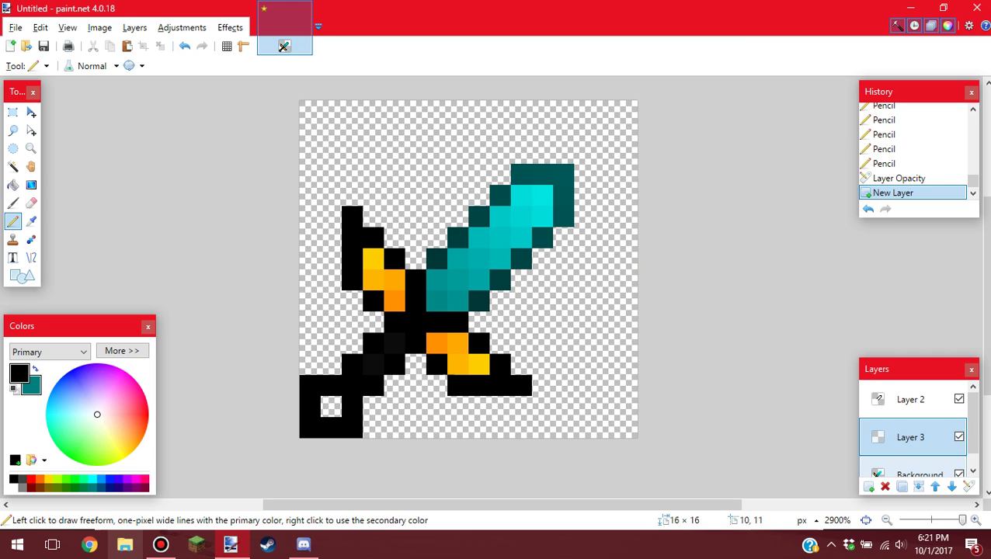
click(458, 301)
click(479, 280)
click(500, 259)
click(522, 238)
click(543, 216)
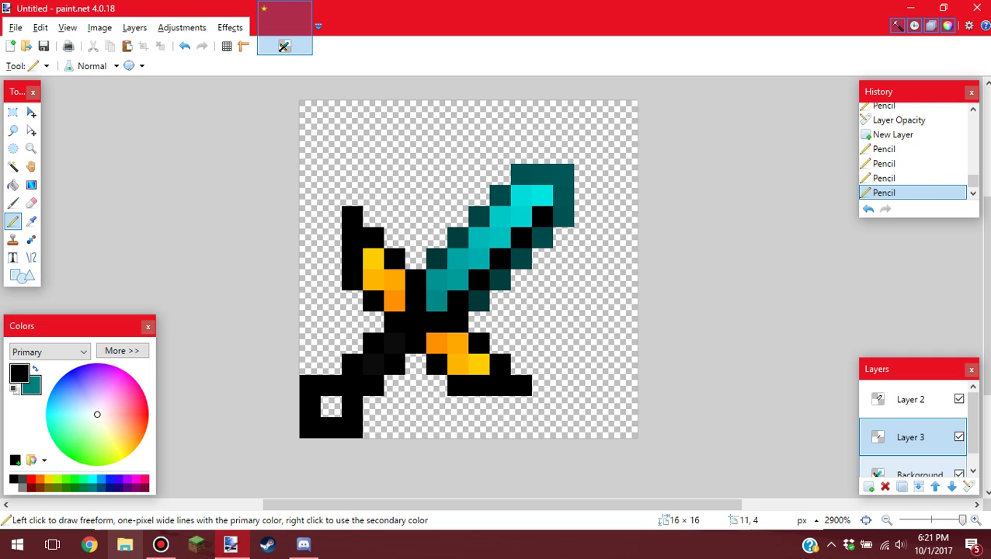
click(522, 195)
click(500, 217)
click(479, 238)
click(458, 258)
click(437, 279)
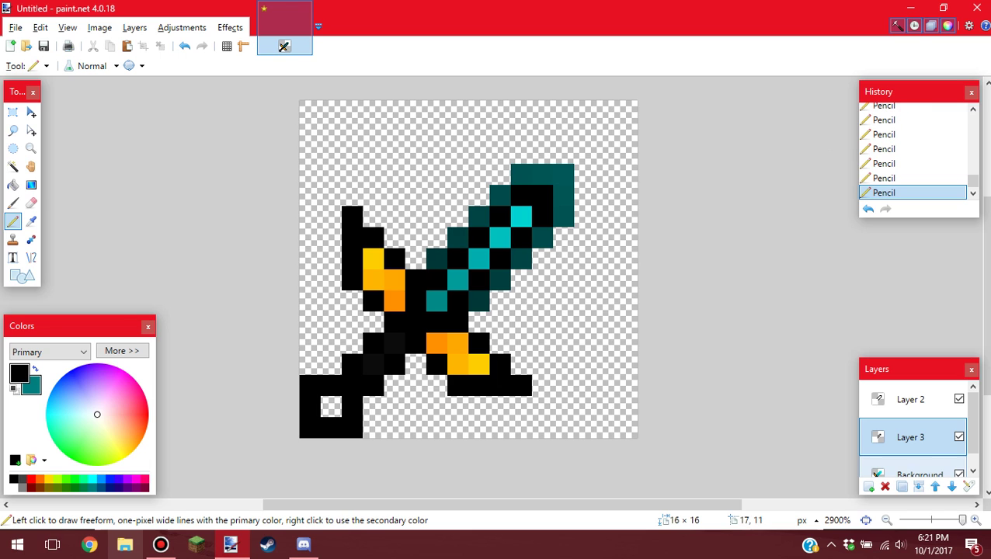
Fade Layer 3's opacity down to 39 for a subtle shading stripe
click(968, 486)
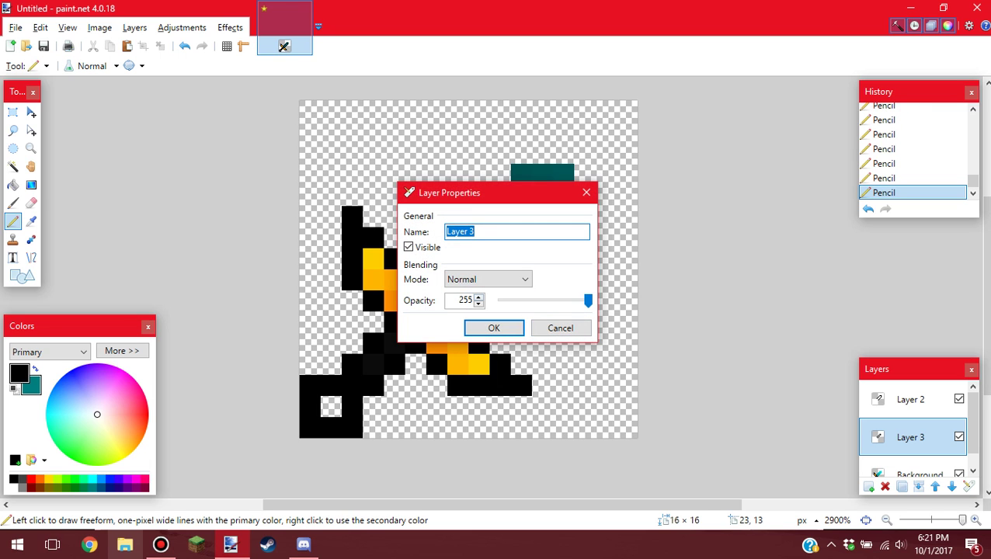
drag(588, 301, 552, 301)
drag(497, 192, 706, 180)
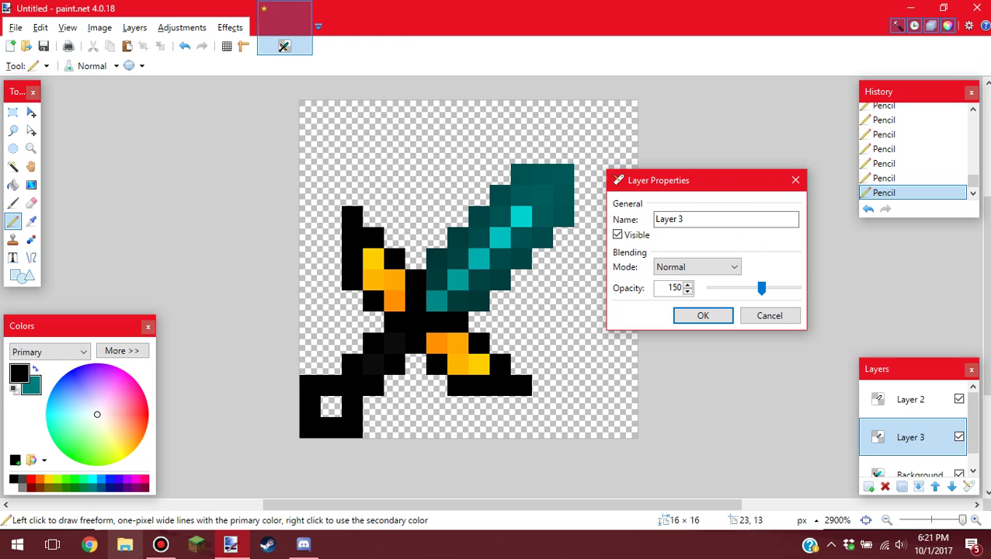
drag(761, 288, 723, 288)
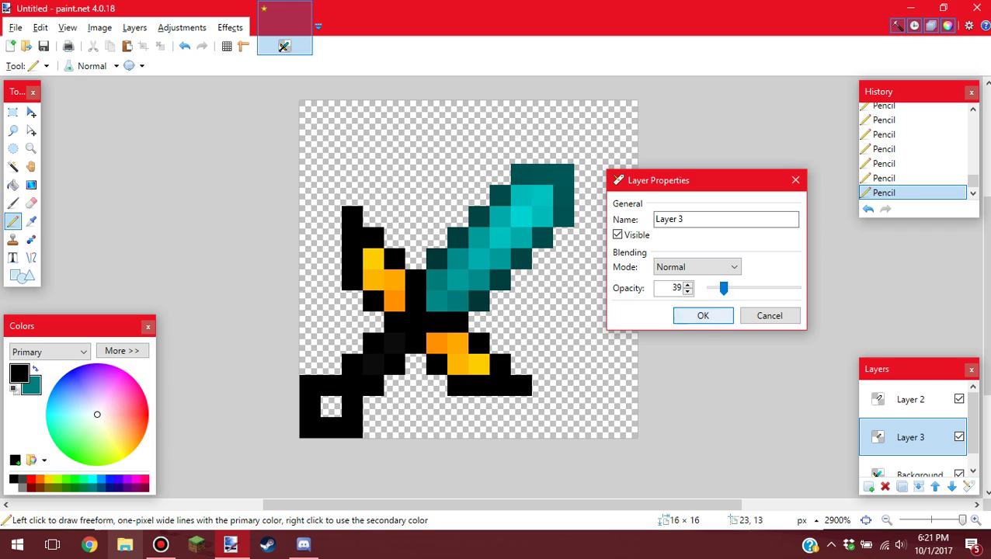
click(702, 315)
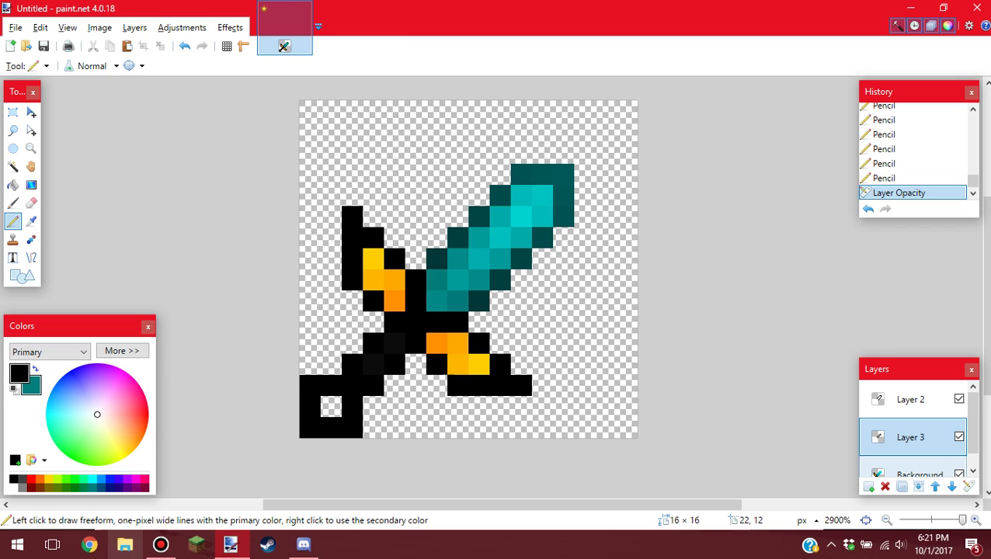
Flatten all layers into one and sample the blade's bright cyan colour
key(ctrl+shift+f)
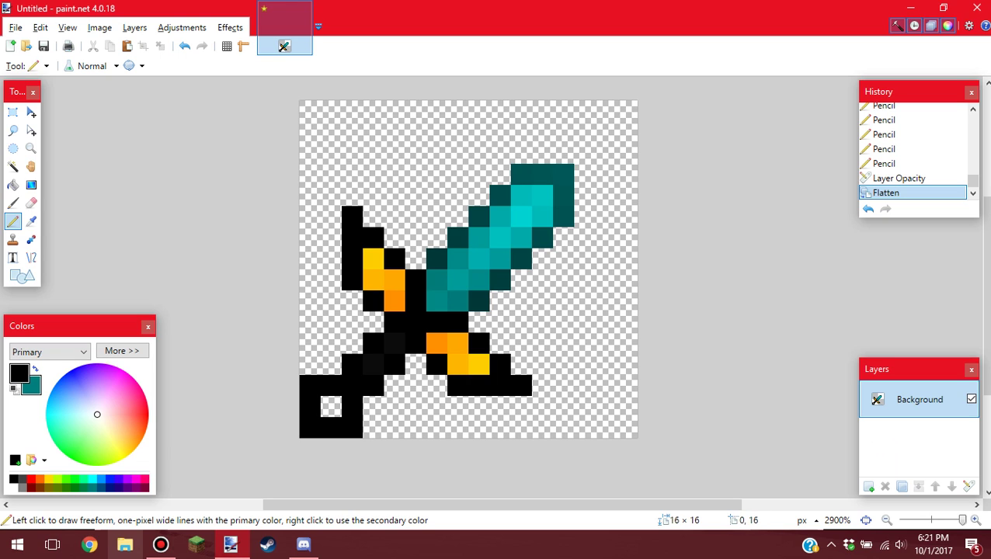
key(k)
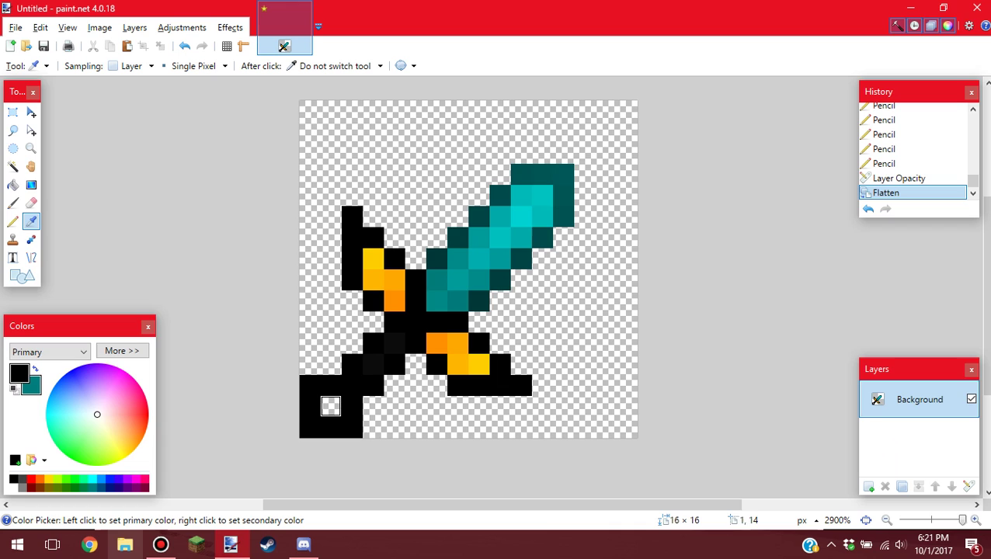
click(519, 215)
Fill the pommel's centre pixel with that cyan as a gem
key(p)
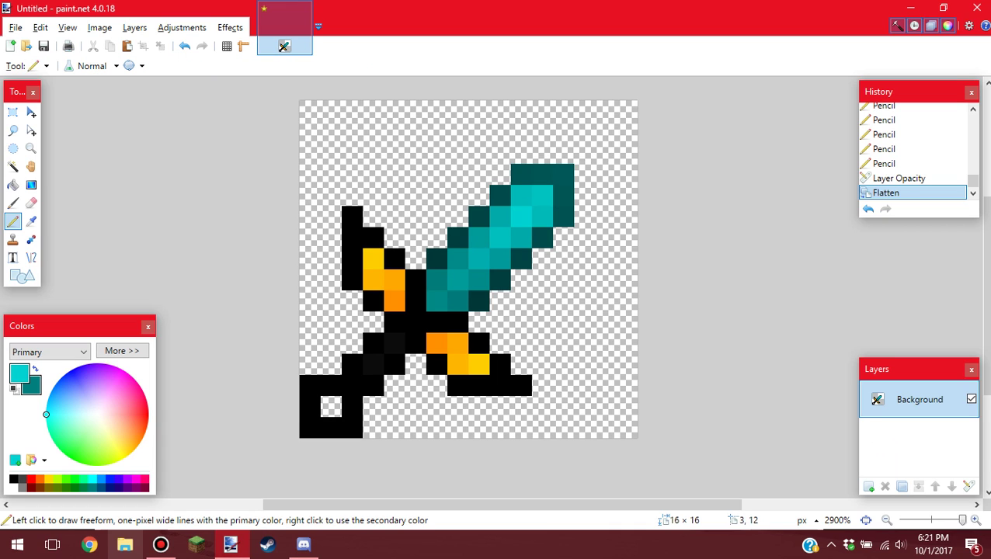
click(331, 406)
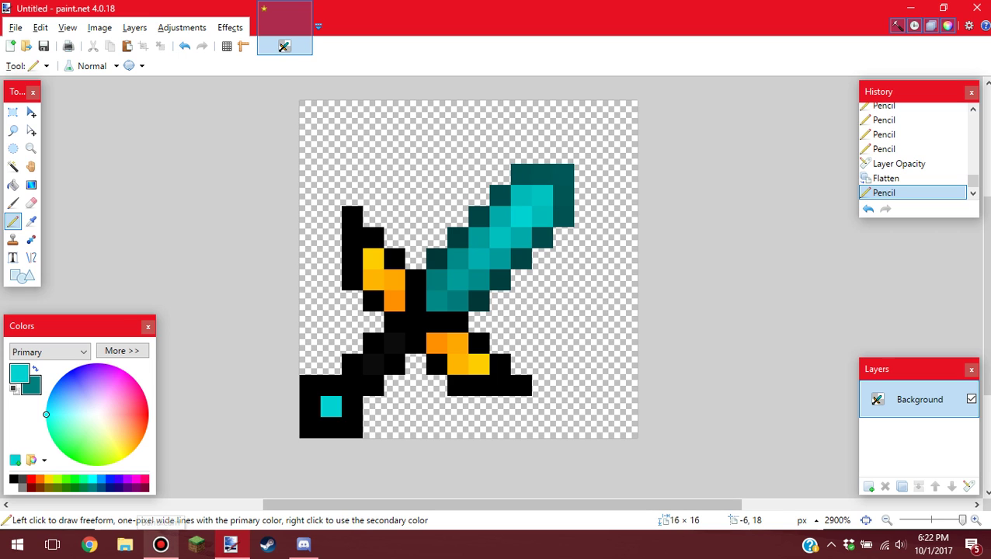
click(160, 544)
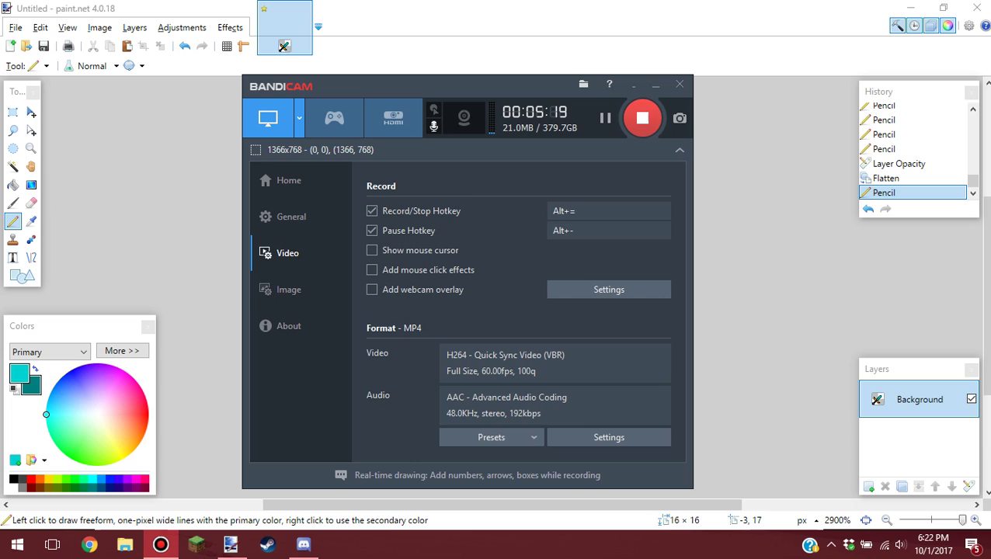